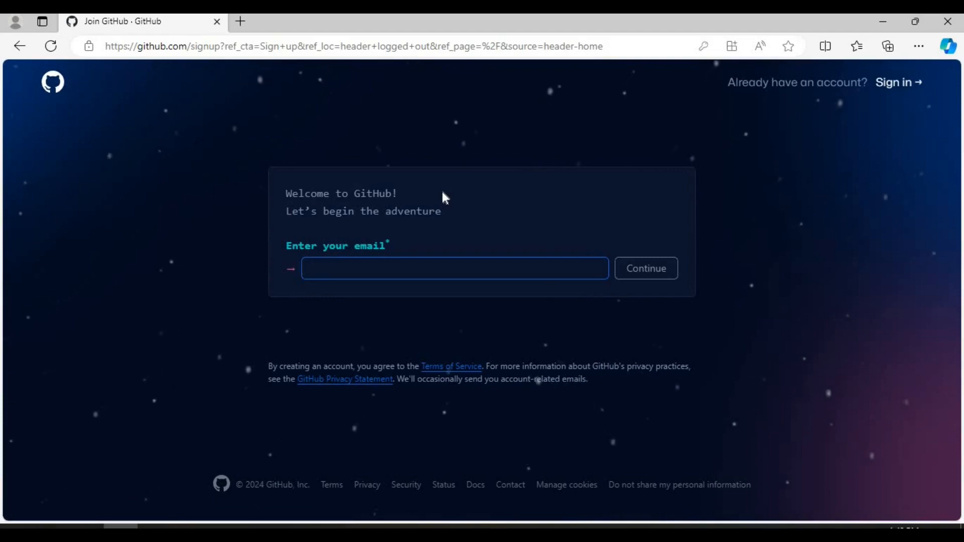
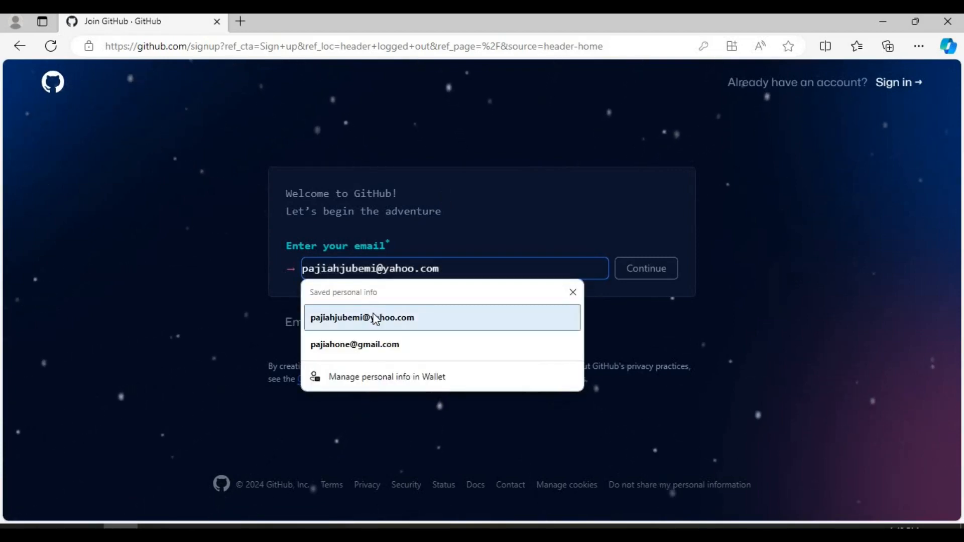
Step: Enter the saved email address, a strong password and an available username on the sign-up form
{"action": "left_click", "coordinate": [374, 318]}
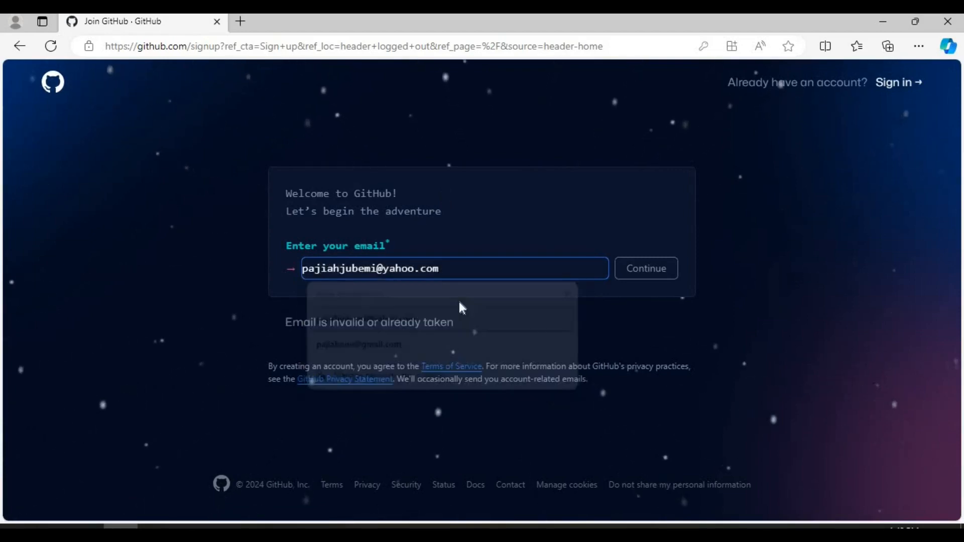
{"action": "left_click", "coordinate": [637, 276]}
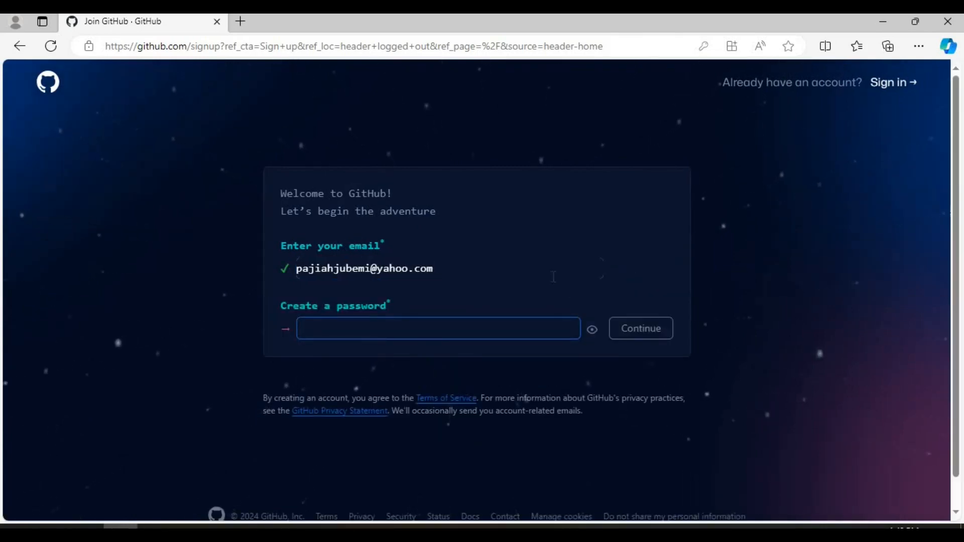
{"action": "type", "text": "•••"}
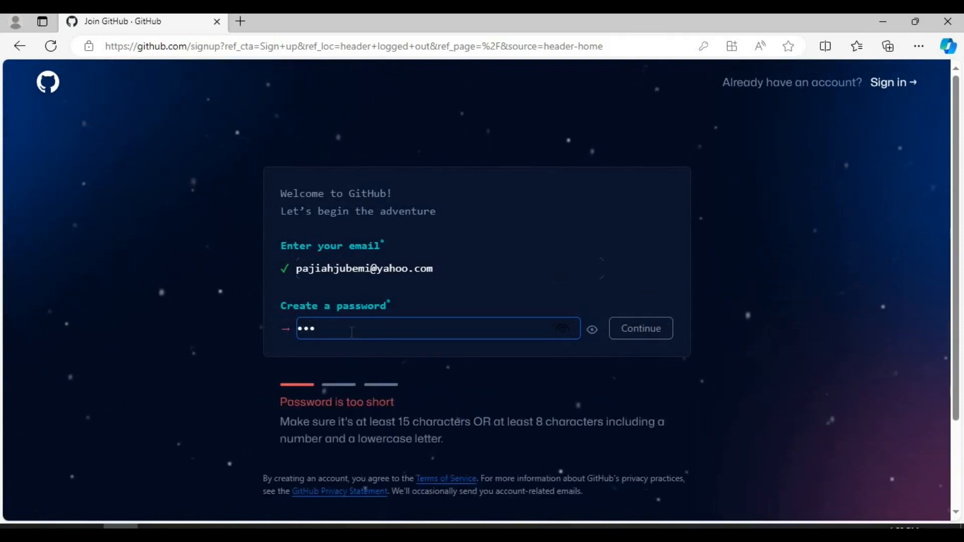
{"action": "type", "text": "••••"}
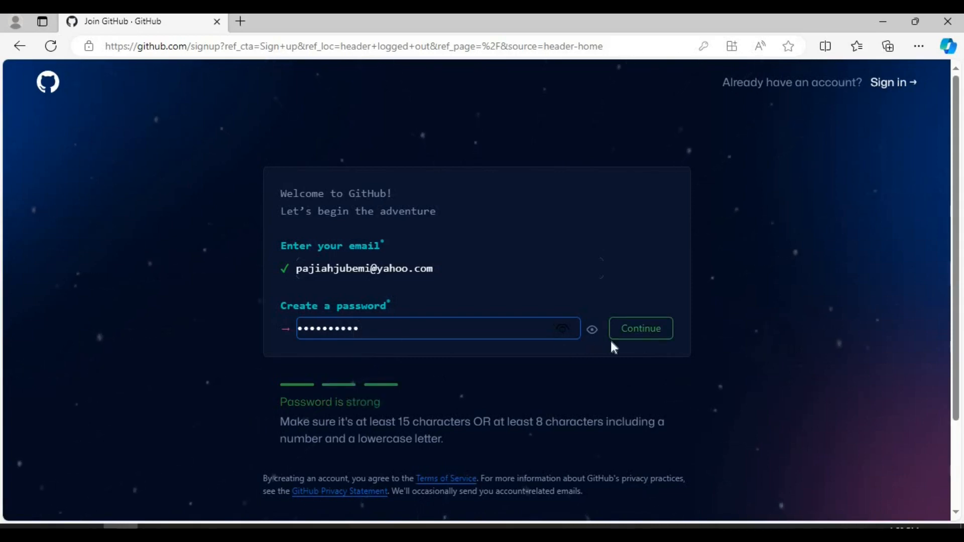
{"action": "left_click", "coordinate": [634, 335]}
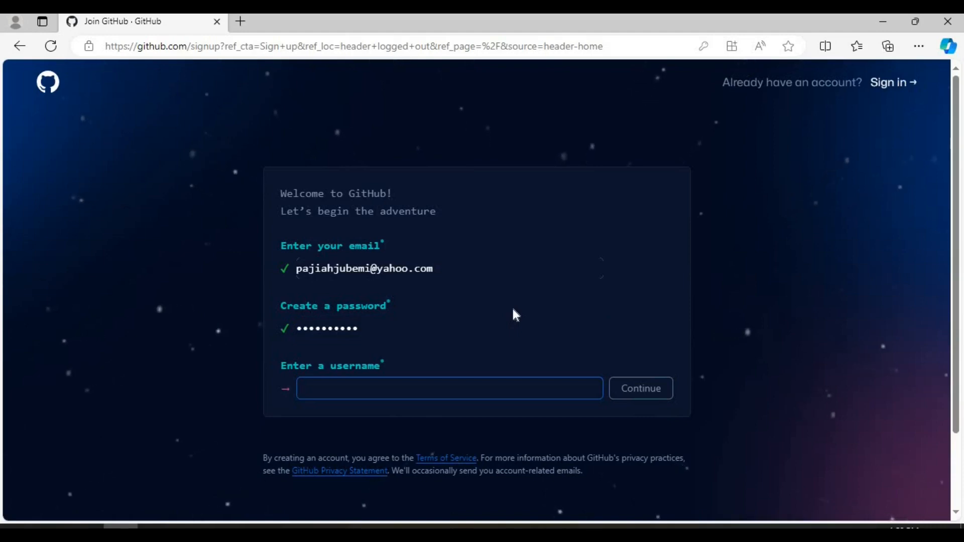
{"action": "type", "text": "Jubem"}
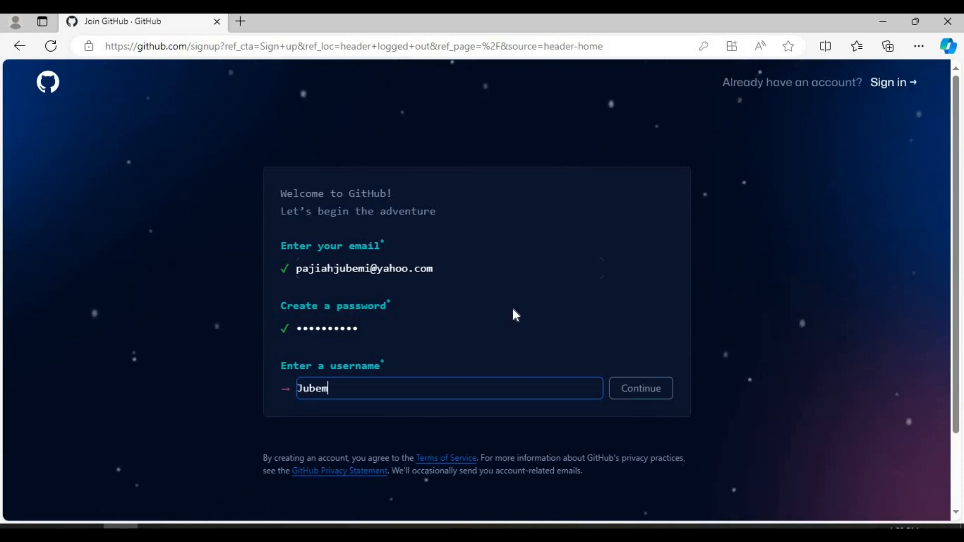
{"action": "type", "text": "i-An"}
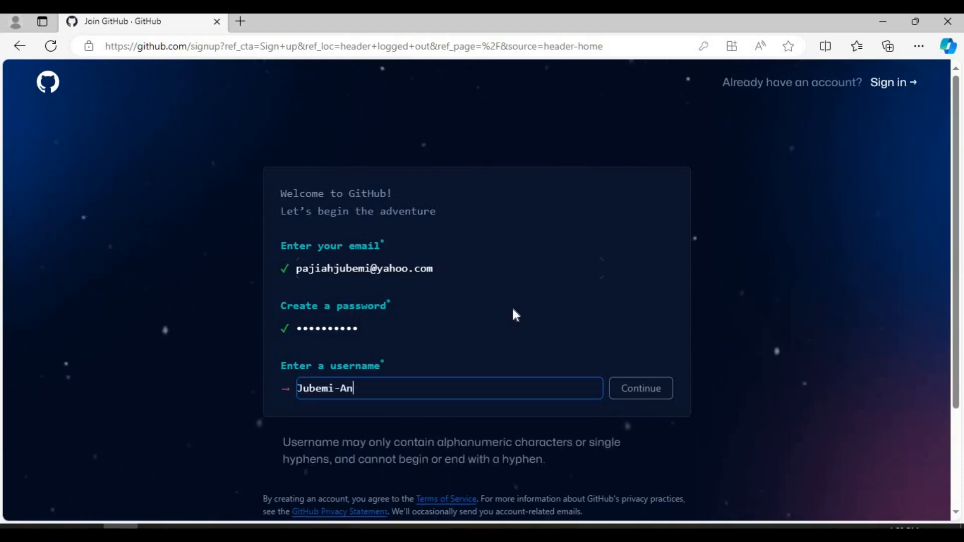
{"action": "type", "text": "thony"}
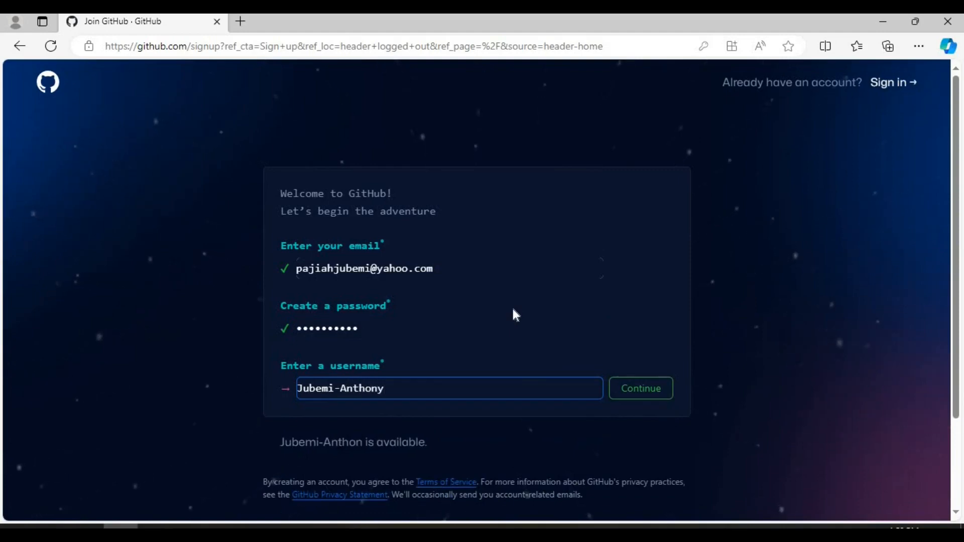
{"action": "type", "text": "-"}
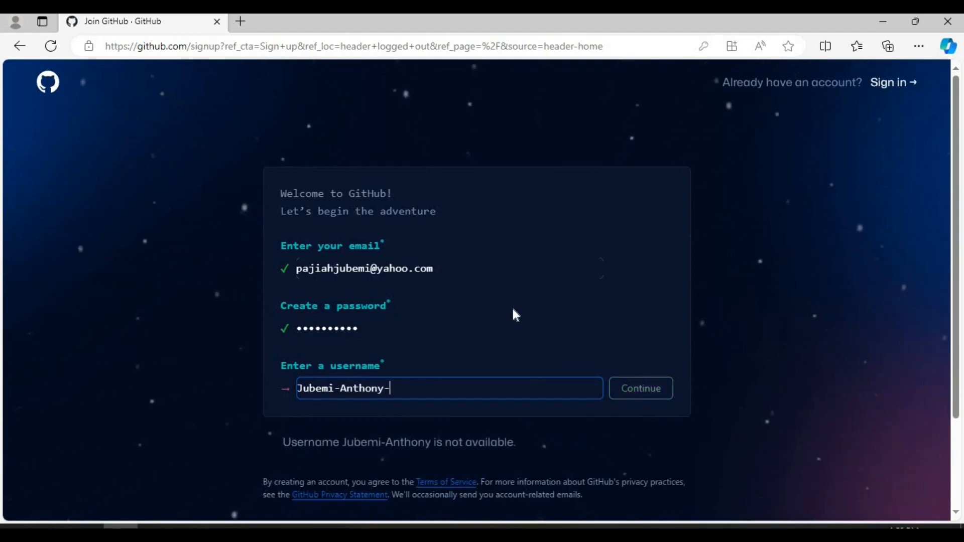
{"action": "type", "text": "00"}
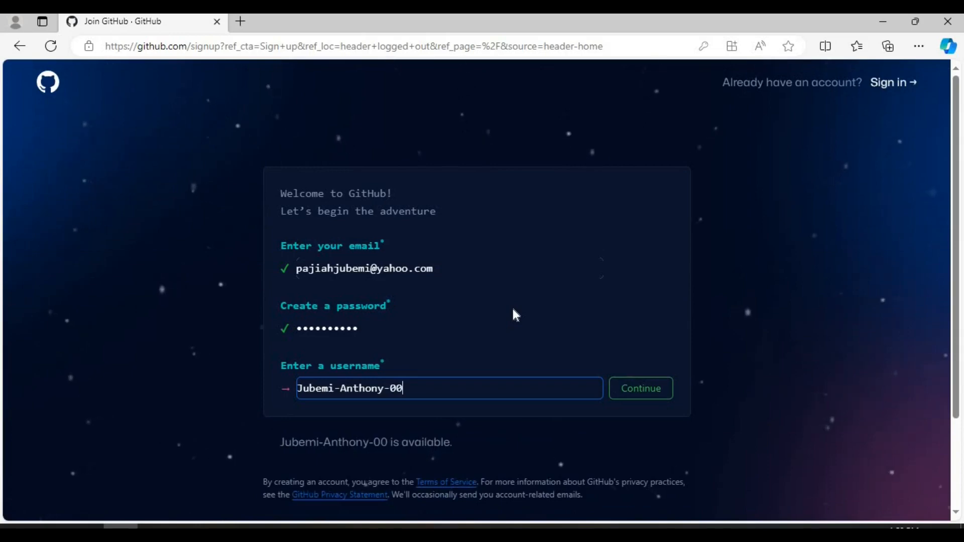
{"action": "left_click", "coordinate": [650, 396]}
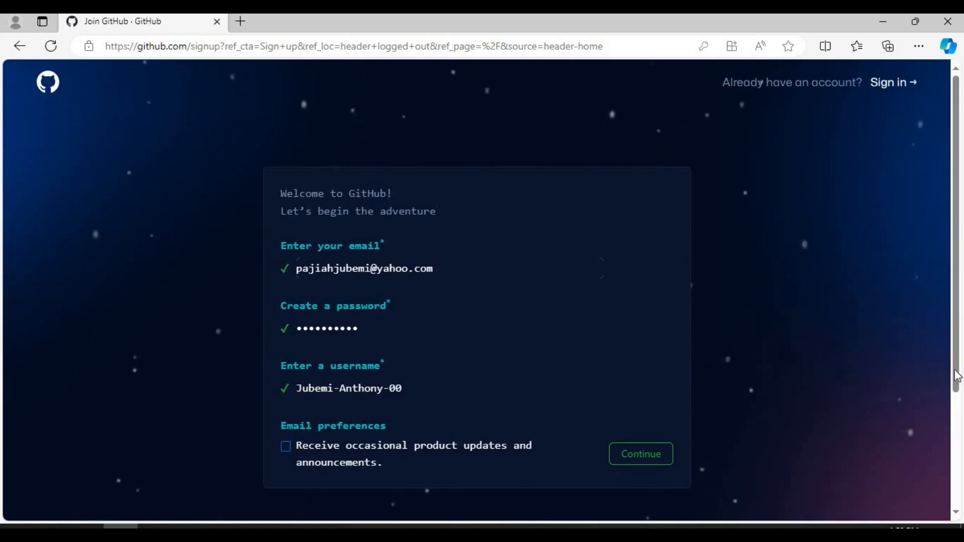
{"action": "left_click_drag", "start_coordinate": [958, 377], "coordinate": [959, 405]}
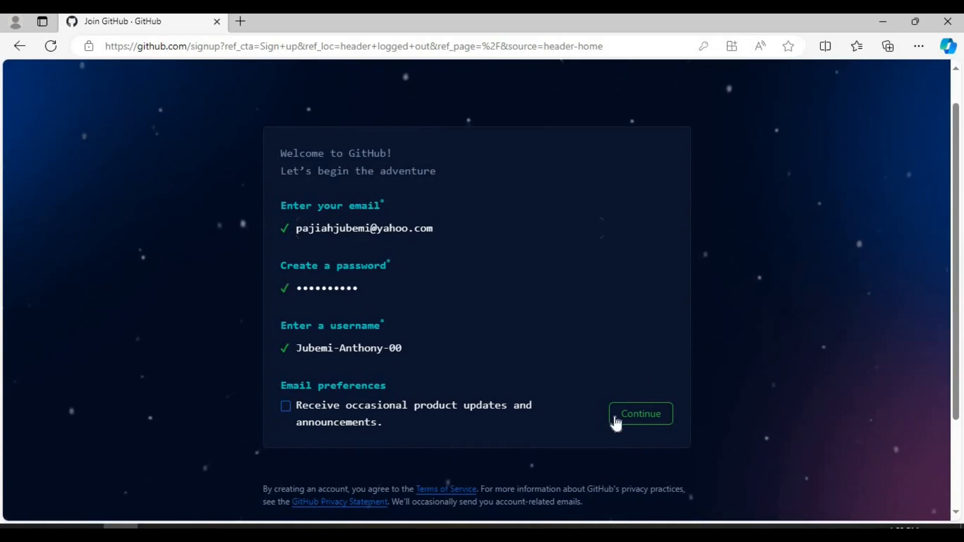
Step: Start the account verification and rotate the chess piece to match the hand
{"action": "left_click", "coordinate": [623, 421]}
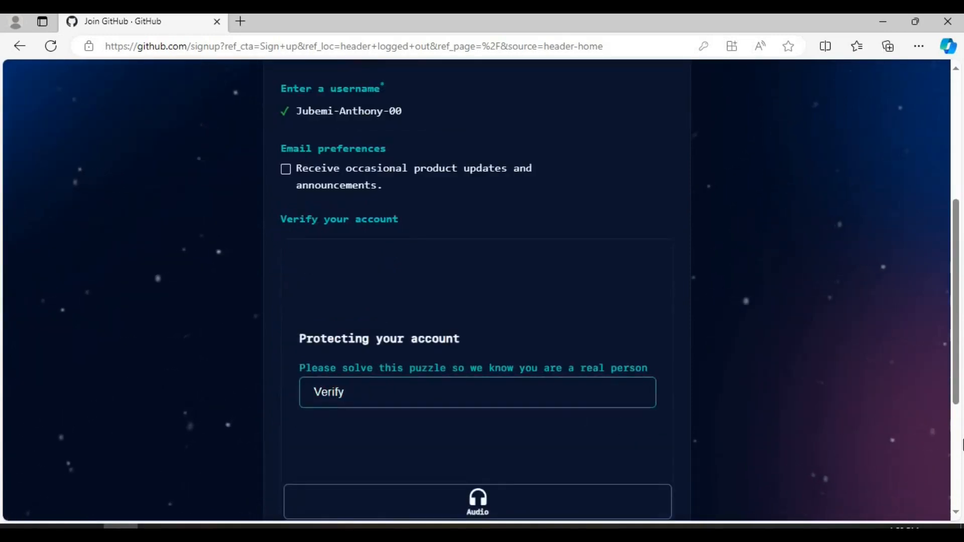
{"action": "scroll", "coordinate": [955, 372], "scroll_direction": "down", "scroll_amount": 2}
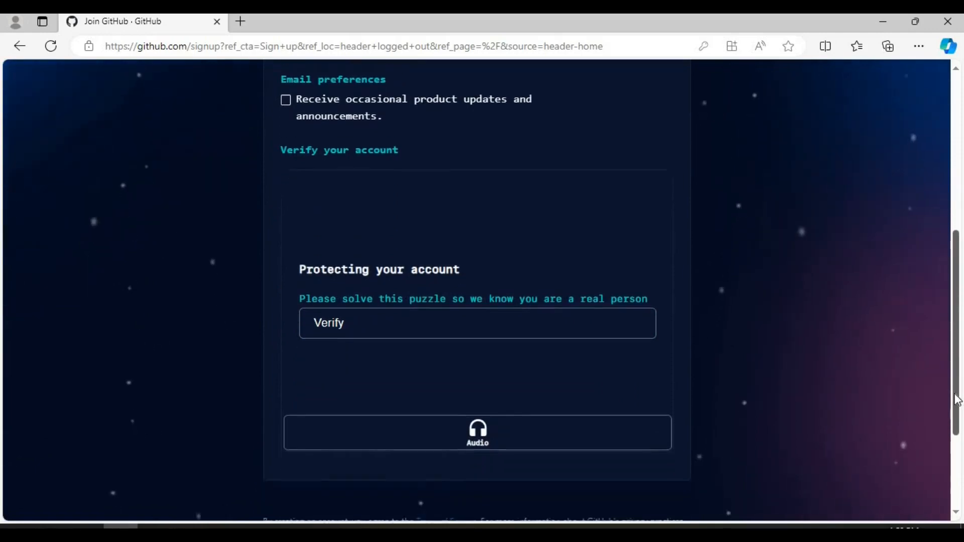
{"action": "left_click", "coordinate": [333, 322]}
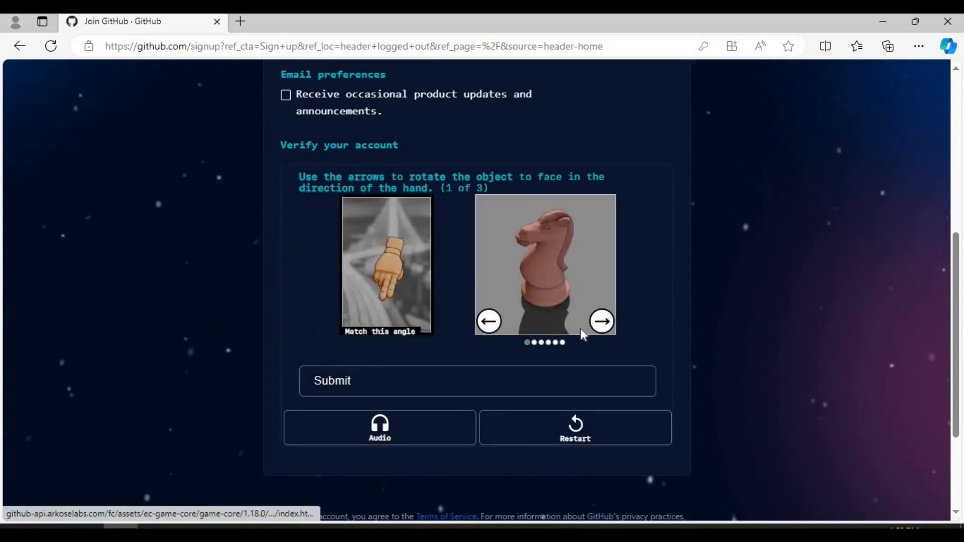
{"action": "left_click", "coordinate": [600, 325]}
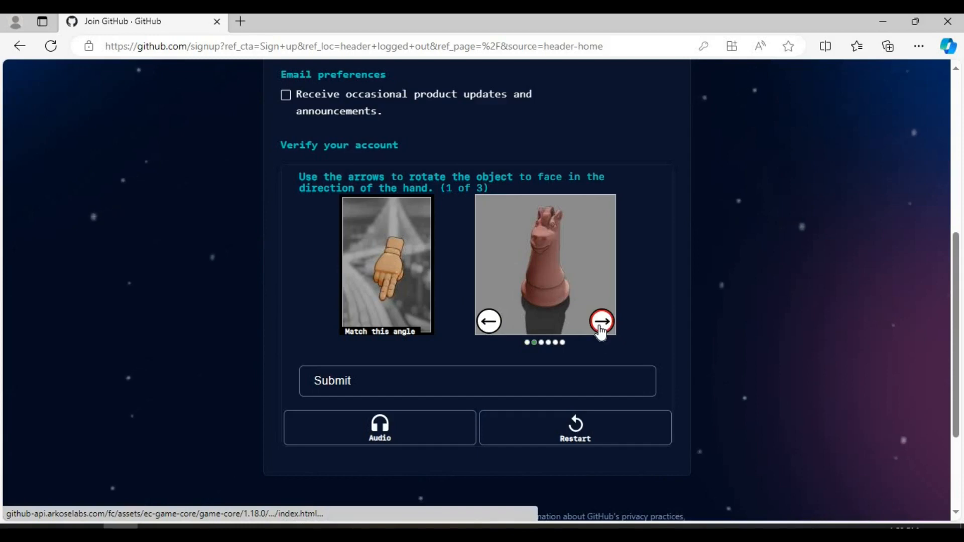
{"action": "left_click", "coordinate": [480, 396]}
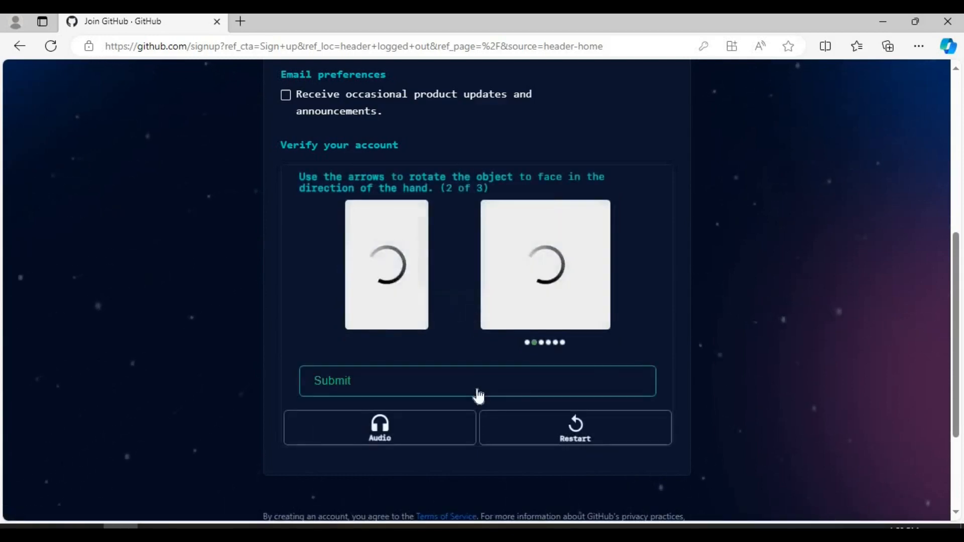
Step: Rotate the monitor and then the motorcycle to match the hand, submitting each answer
{"action": "left_click", "coordinate": [602, 324]}
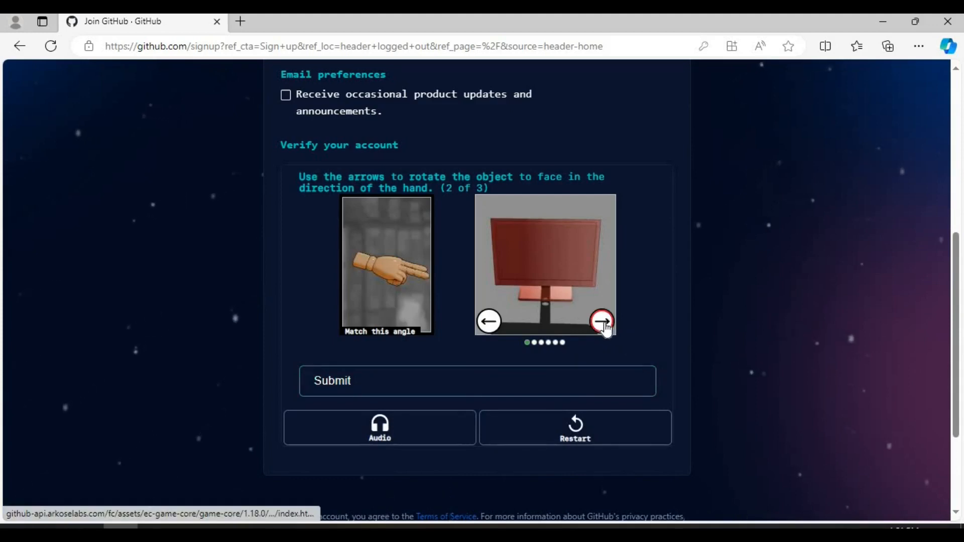
{"action": "left_click", "coordinate": [604, 326]}
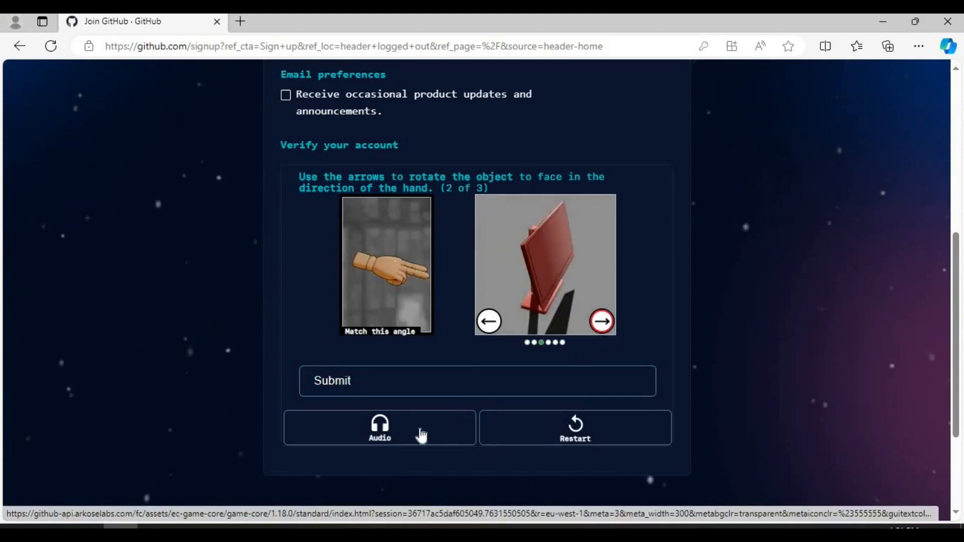
{"action": "left_click", "coordinate": [409, 383]}
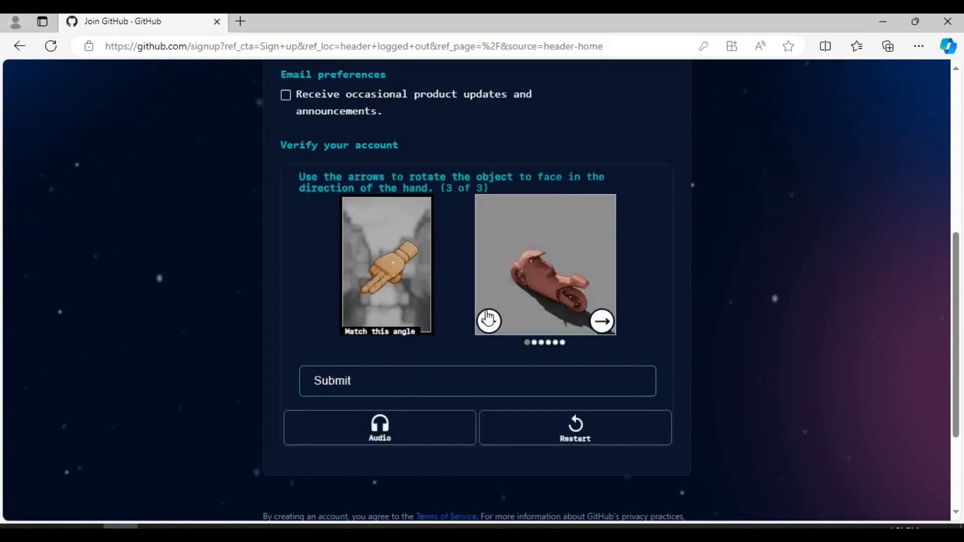
{"action": "left_click", "coordinate": [490, 322]}
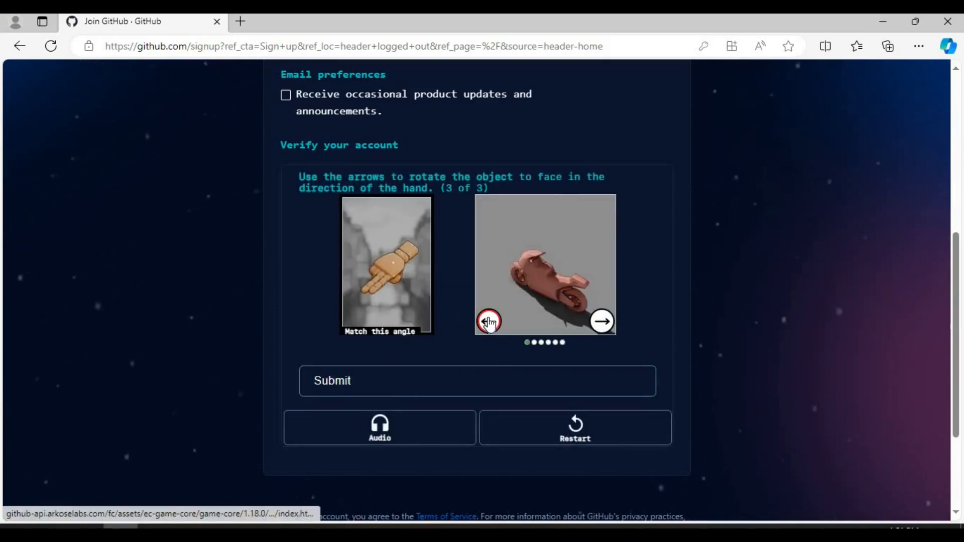
{"action": "left_click", "coordinate": [489, 322]}
{"action": "left_click", "coordinate": [489, 322]}
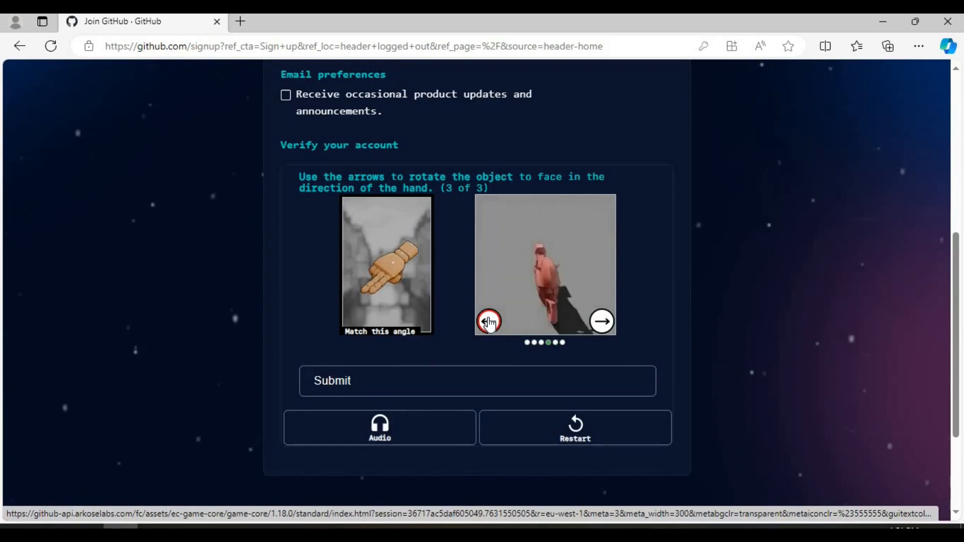
{"action": "left_click", "coordinate": [489, 322]}
{"action": "left_click", "coordinate": [490, 322]}
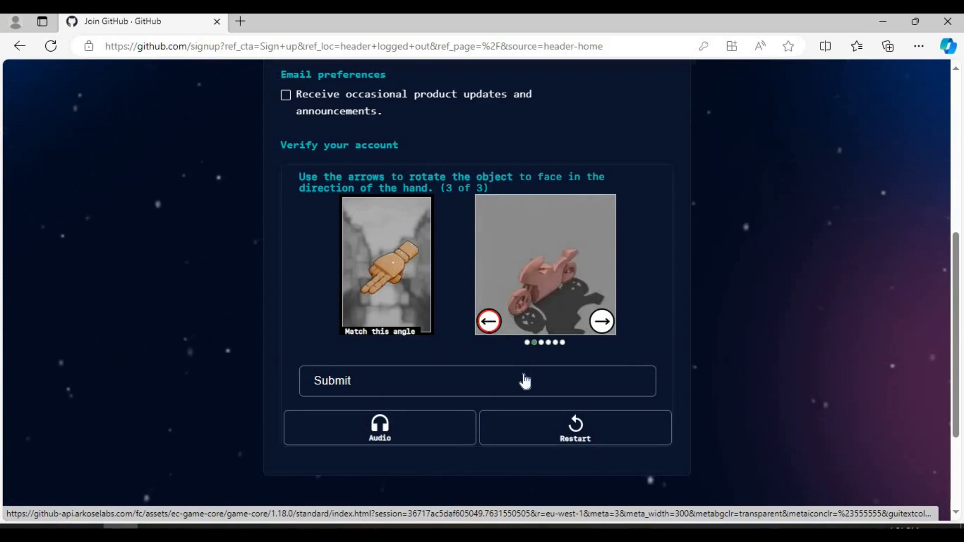
{"action": "left_click", "coordinate": [470, 379]}
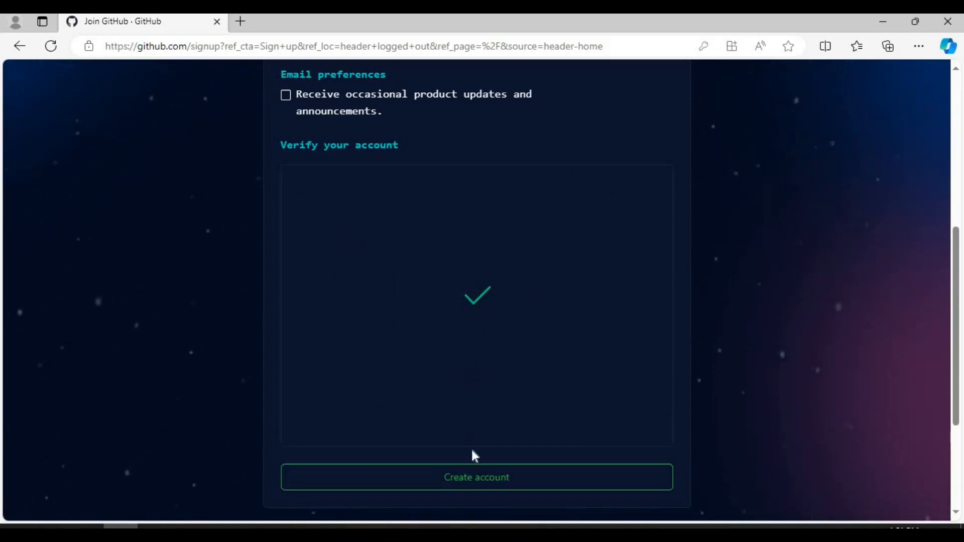
Step: Create the account and enter the launch code from the verification email
{"action": "left_click", "coordinate": [467, 478]}
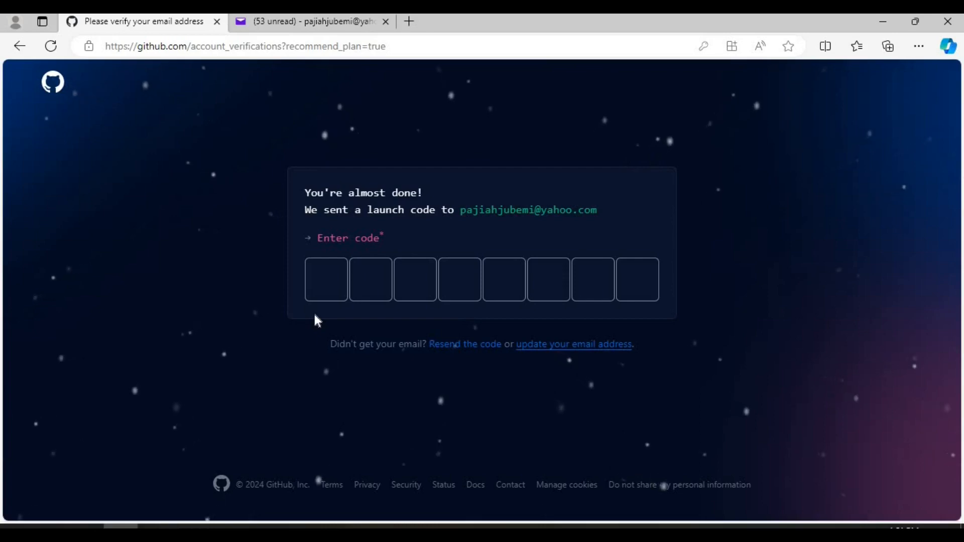
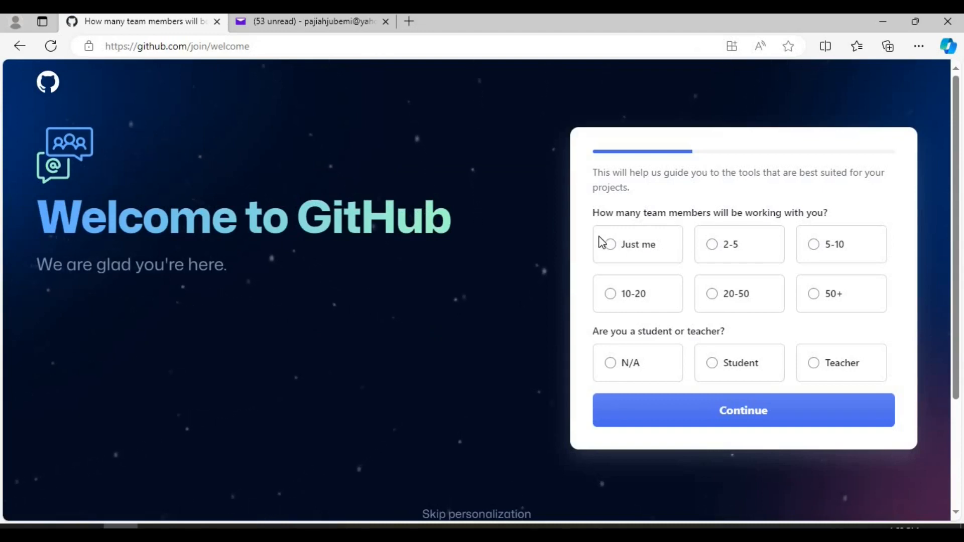
Step: Answer that only you will use the account and that you are a student
{"action": "left_click", "coordinate": [611, 247]}
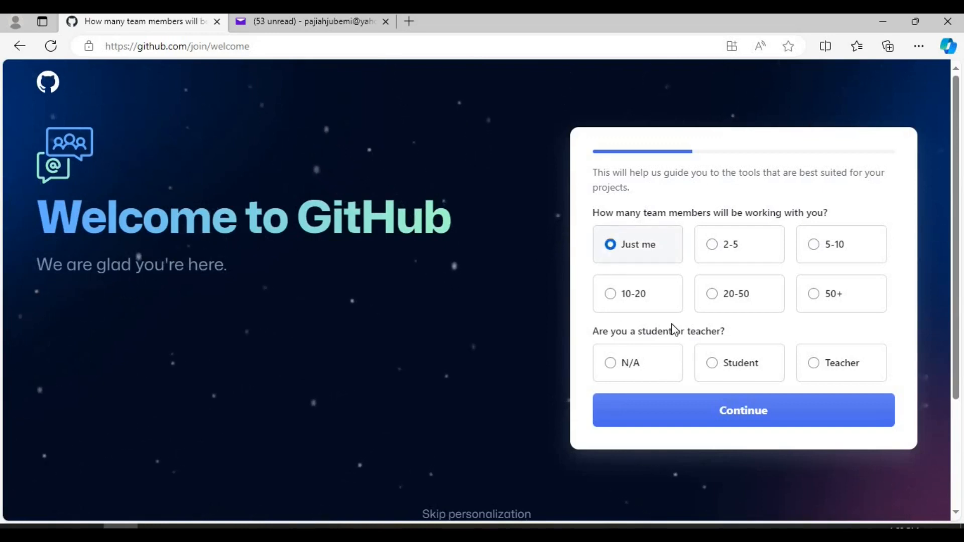
{"action": "left_click", "coordinate": [714, 371]}
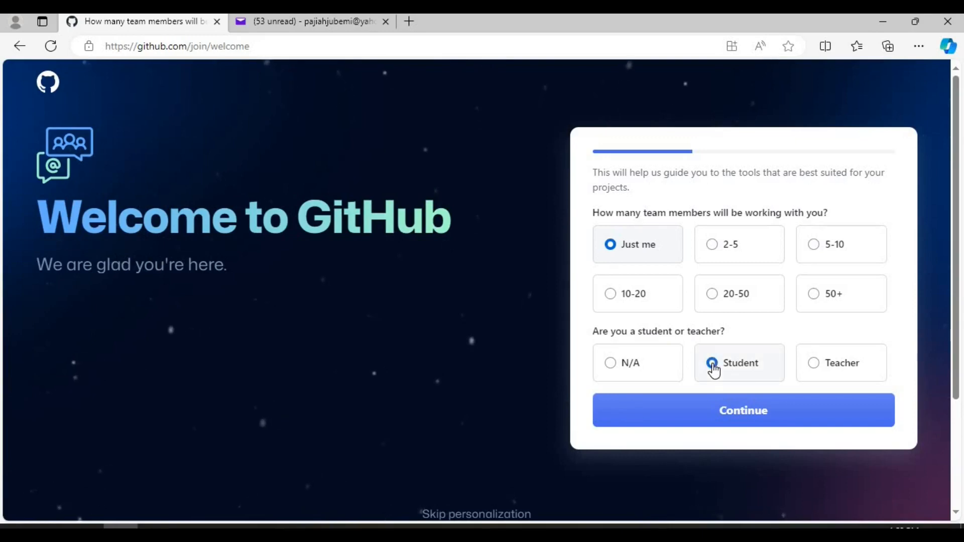
{"action": "left_click", "coordinate": [737, 410]}
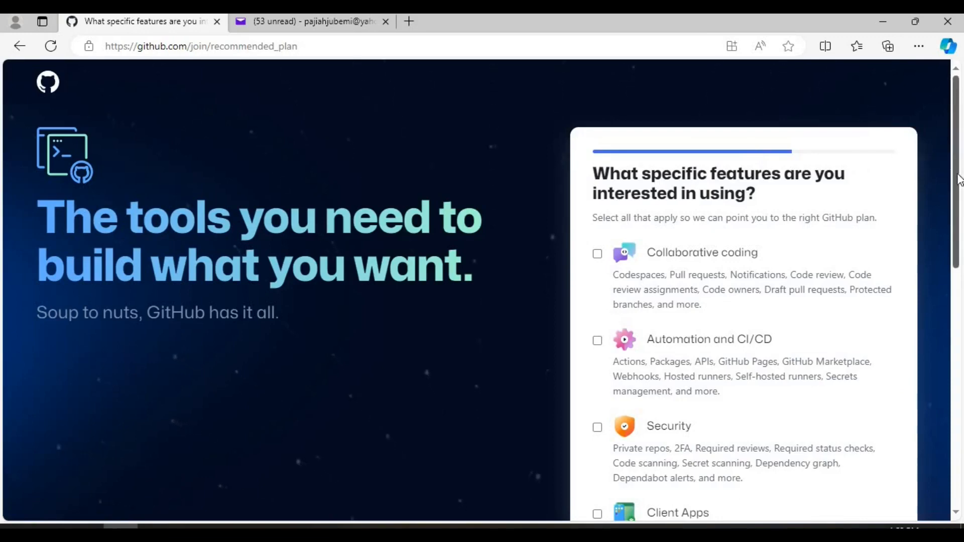
Step: Choose Collaborative coding and Community as features of interest, leaving Team Administration unticked
{"action": "scroll", "coordinate": [958, 180], "scroll_direction": "down", "scroll_amount": 2}
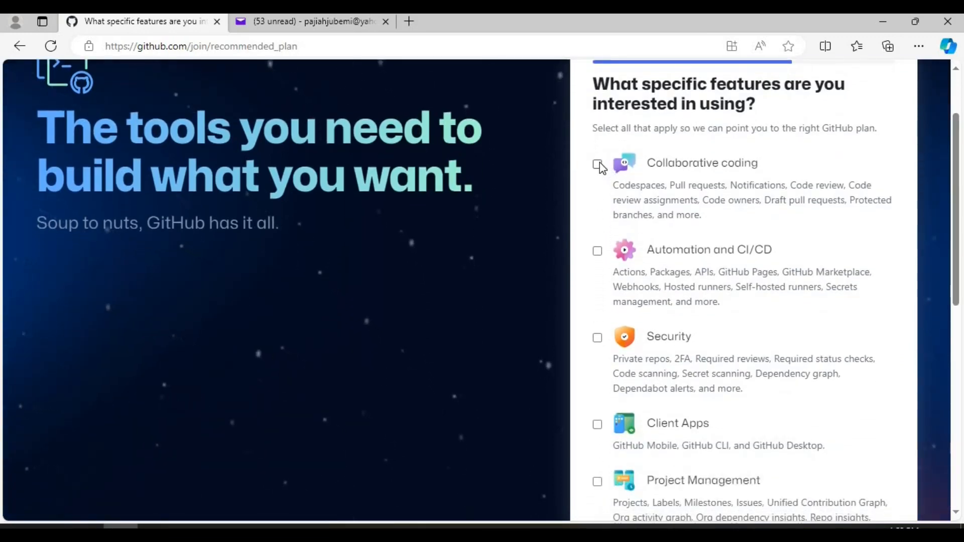
{"action": "left_click", "coordinate": [597, 164]}
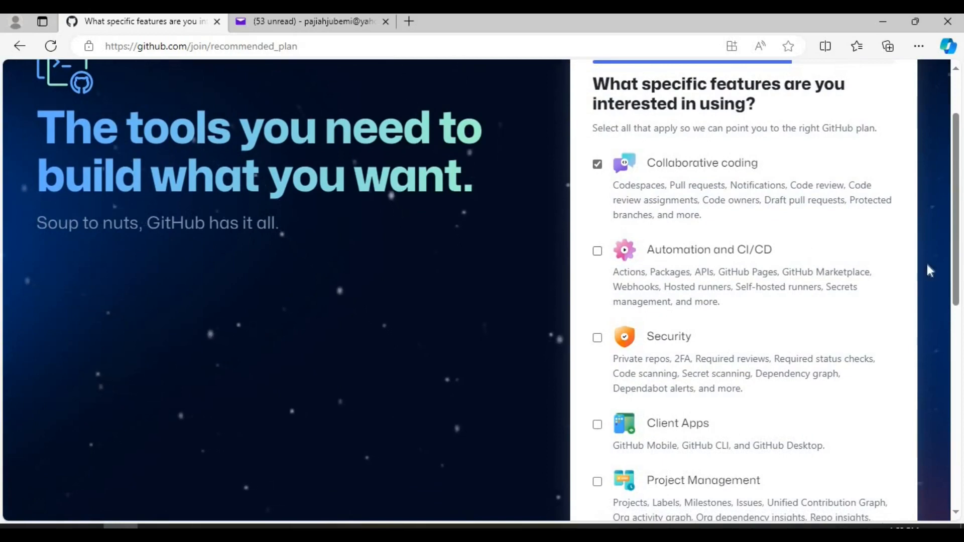
{"action": "scroll", "coordinate": [959, 281], "scroll_direction": "down", "scroll_amount": 3}
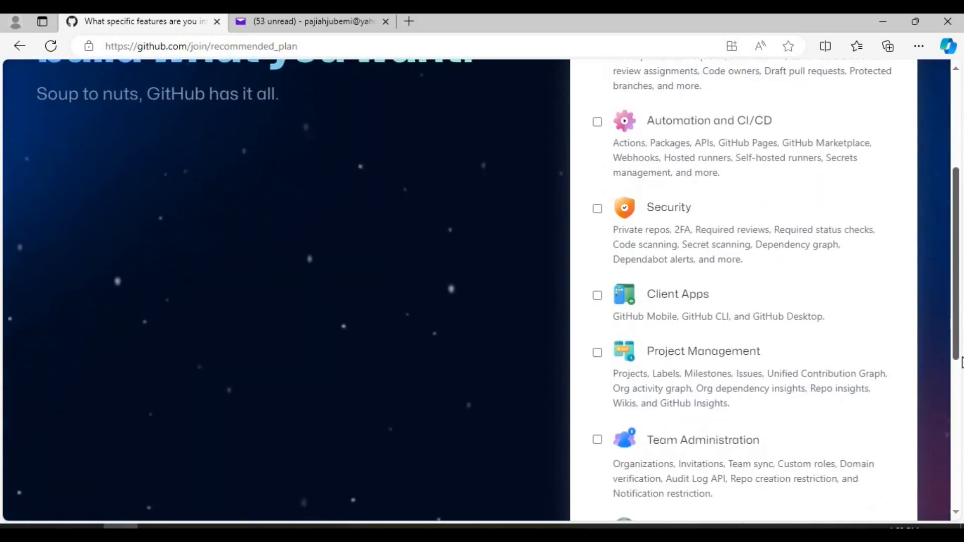
{"action": "scroll", "coordinate": [959, 361], "scroll_direction": "down", "scroll_amount": 3}
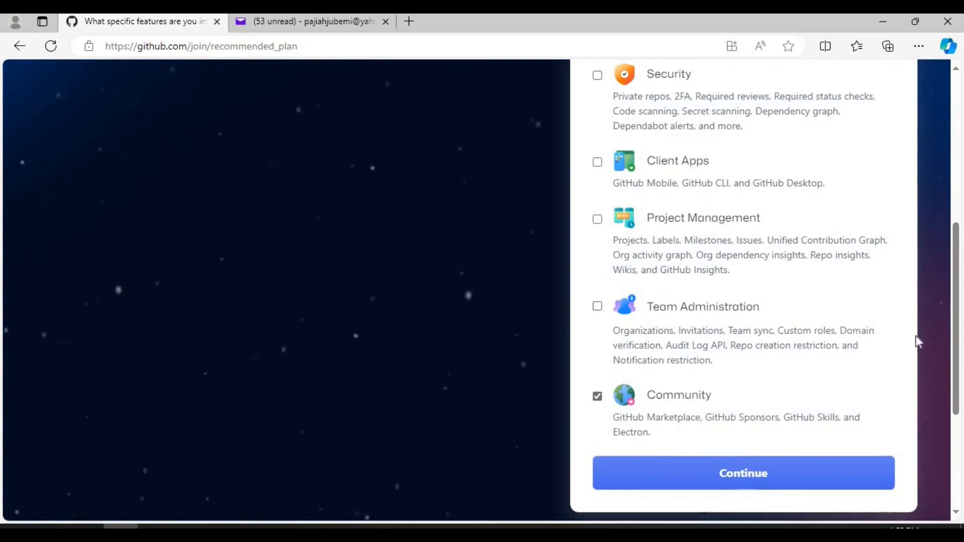
{"action": "left_click_drag", "start_coordinate": [956, 346], "coordinate": [939, 265]}
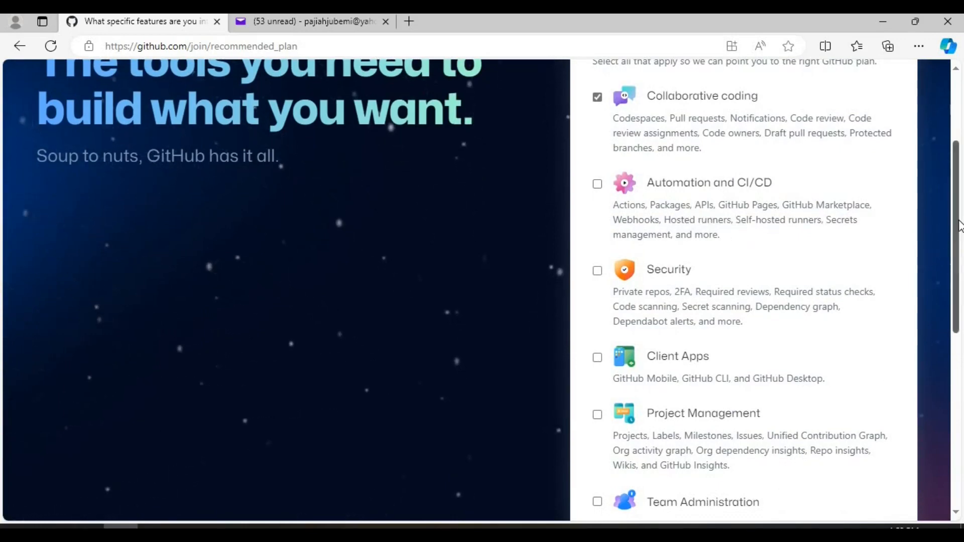
{"action": "scroll", "coordinate": [959, 224], "scroll_direction": "down", "scroll_amount": 3}
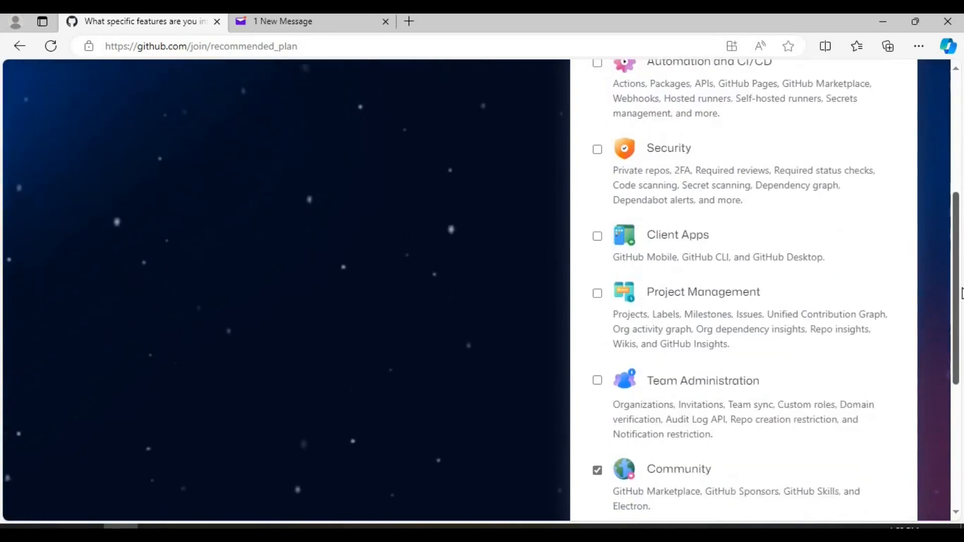
{"action": "left_click", "coordinate": [597, 333]}
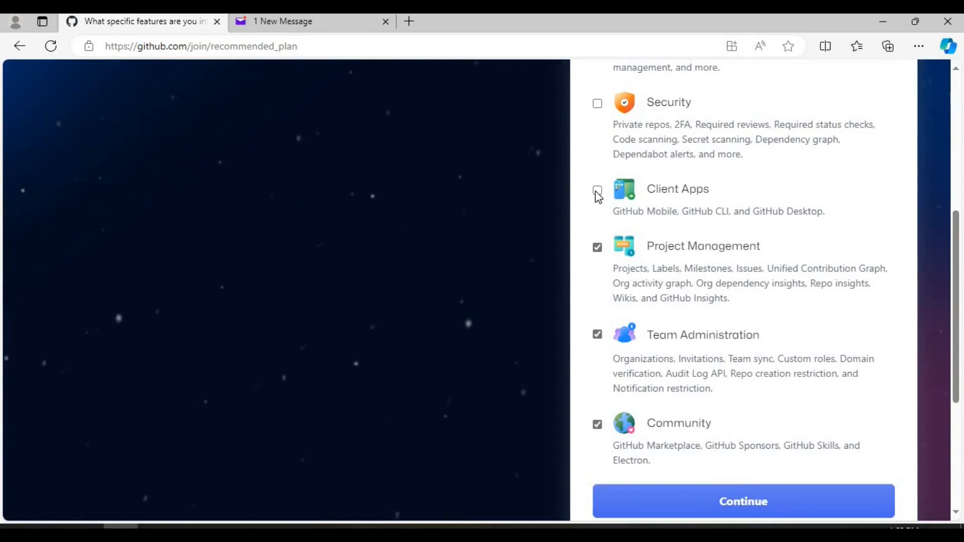
{"action": "left_click", "coordinate": [597, 335]}
{"action": "left_click", "coordinate": [738, 510]}
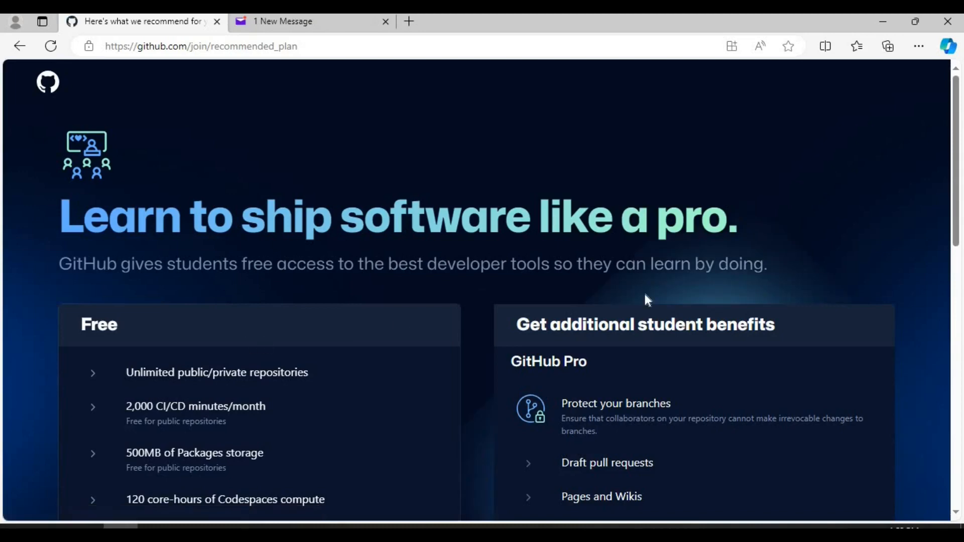
Step: Skip the GitHub Pro student benefits and continue on the Free plan
{"action": "left_click_drag", "start_coordinate": [960, 194], "coordinate": [959, 268]}
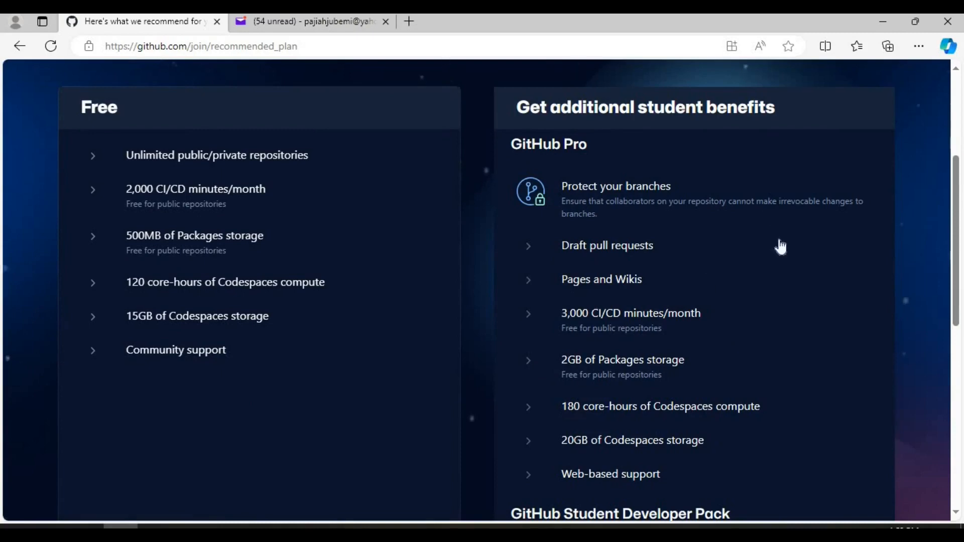
{"action": "scroll", "coordinate": [958, 290], "scroll_direction": "down", "scroll_amount": 6}
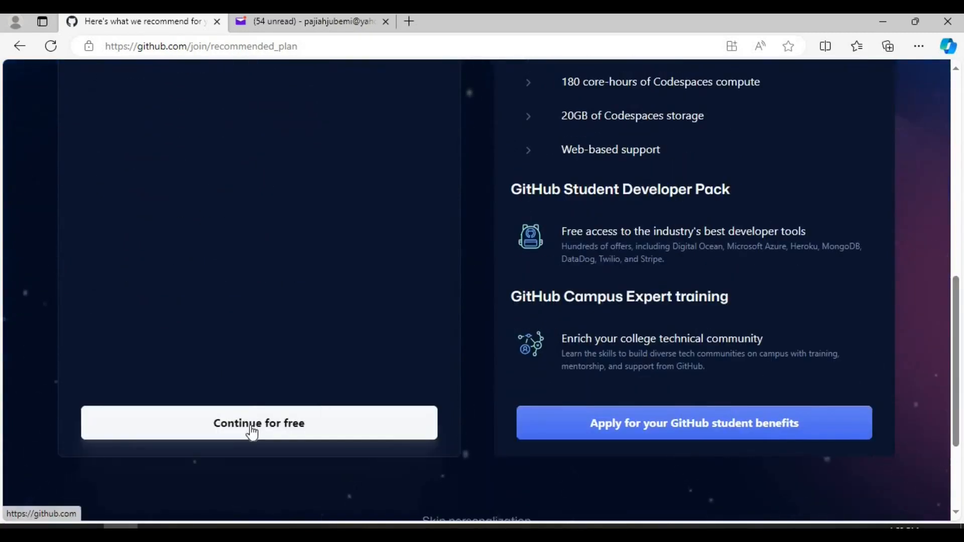
{"action": "left_click", "coordinate": [250, 425]}
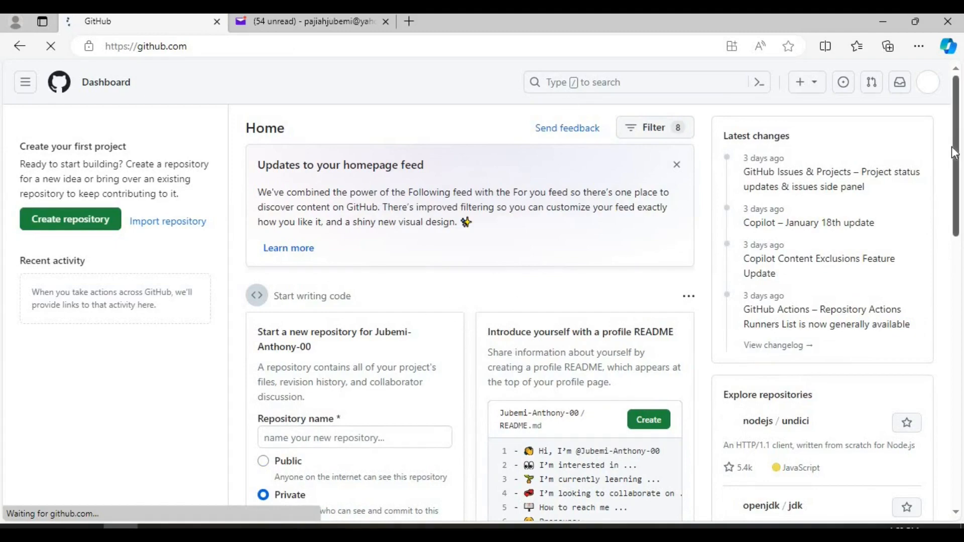
Step: Name the new repository Ebay with description 'Cloned version of Ebay's Home page.', keeping it Public
{"action": "left_click_drag", "start_coordinate": [953, 153], "coordinate": [887, 48]}
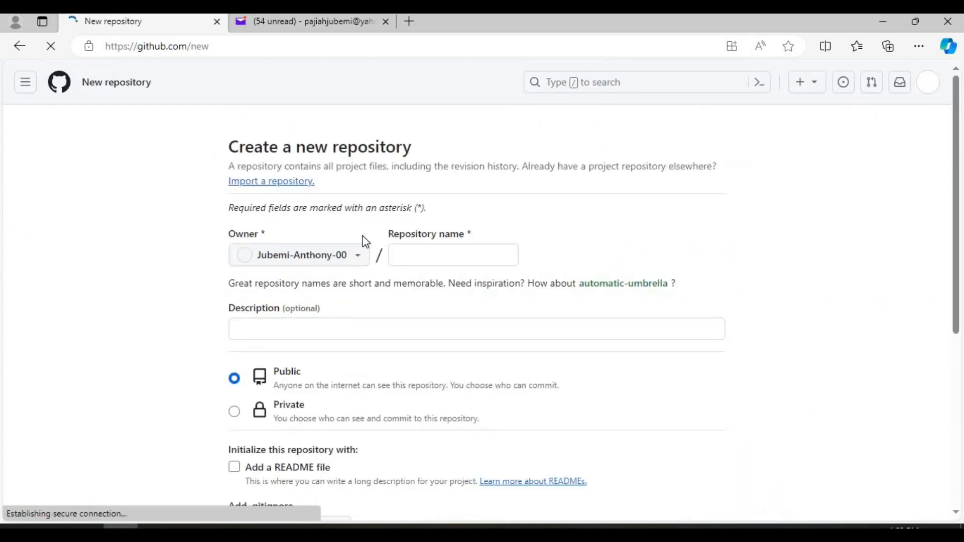
{"action": "left_click", "coordinate": [460, 257]}
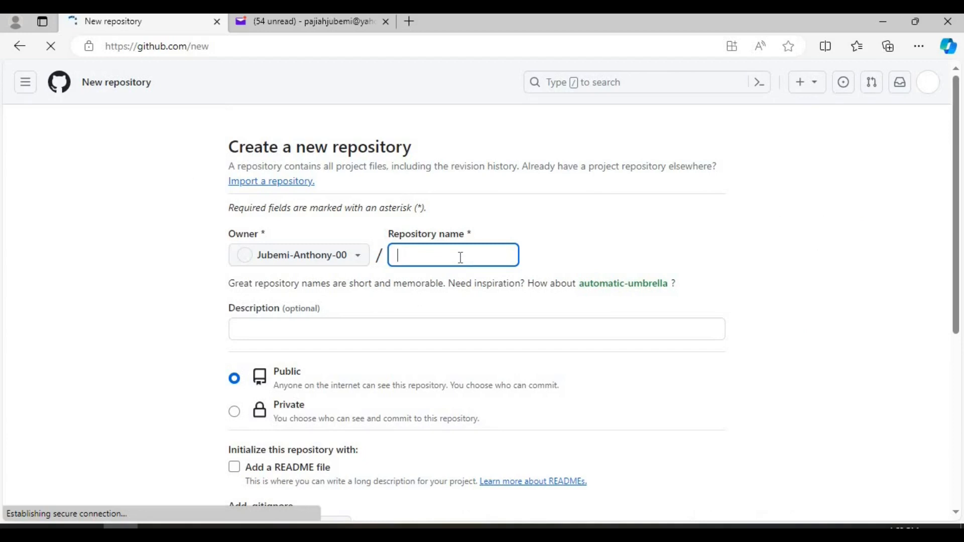
{"action": "type", "text": "Ebay"}
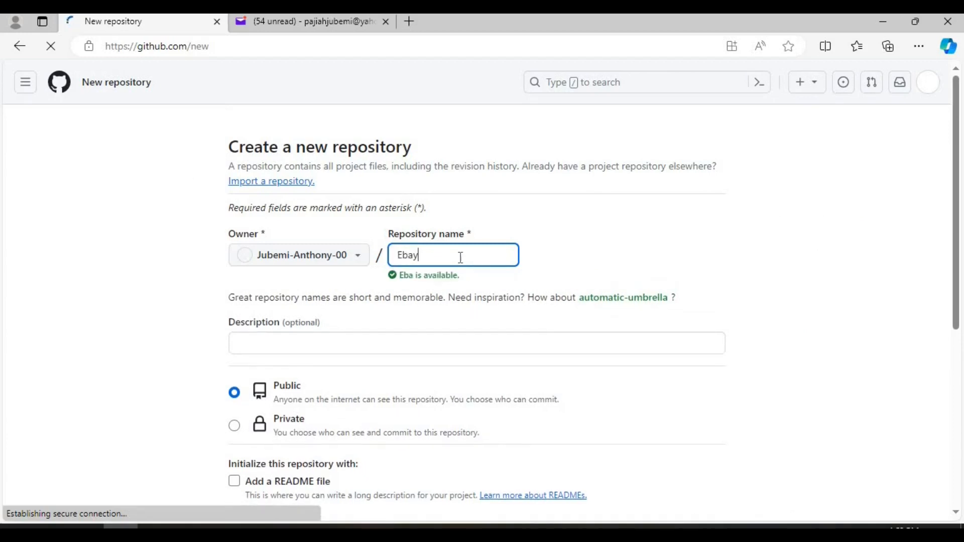
{"action": "left_click", "coordinate": [370, 344]}
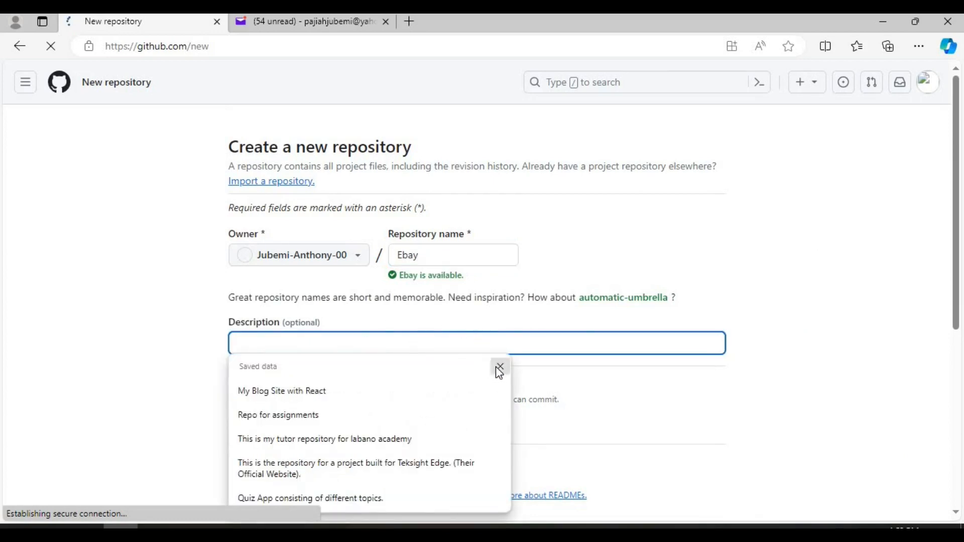
{"action": "left_click", "coordinate": [500, 368]}
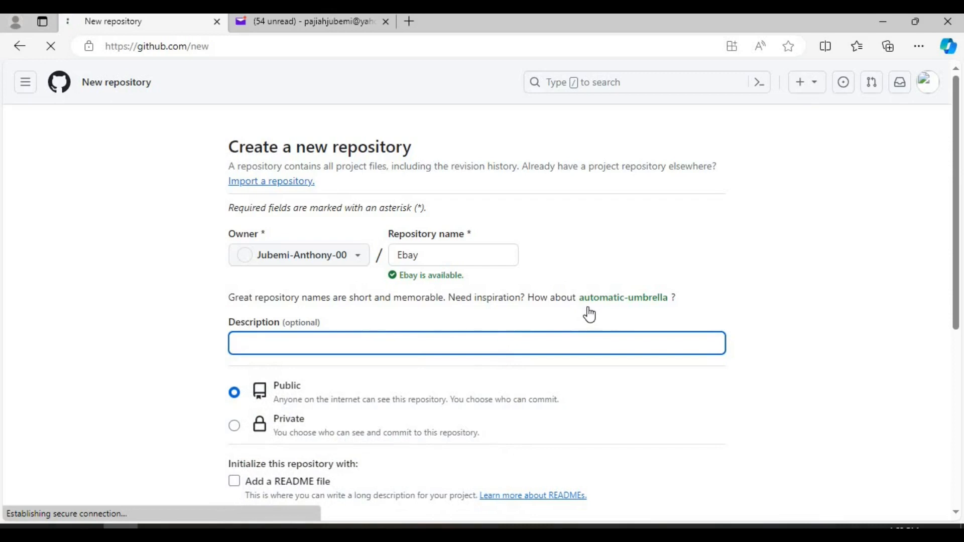
{"action": "type", "text": "Cloned version of "}
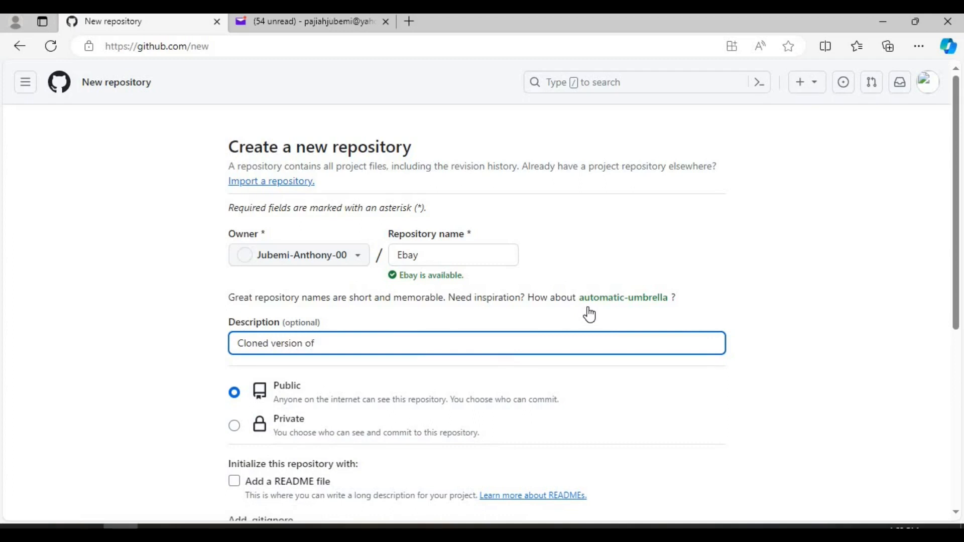
{"action": "type", "text": "Ebay's Homepage"}
{"action": "key", "text": "Left"}
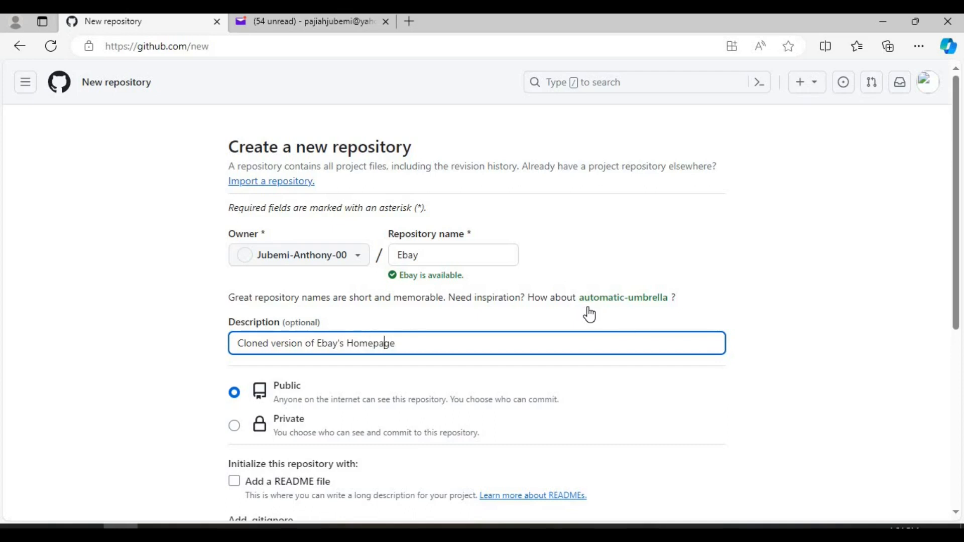
{"action": "key", "text": "End"}
{"action": "left_click_drag", "start_coordinate": [956, 294], "coordinate": [950, 367]}
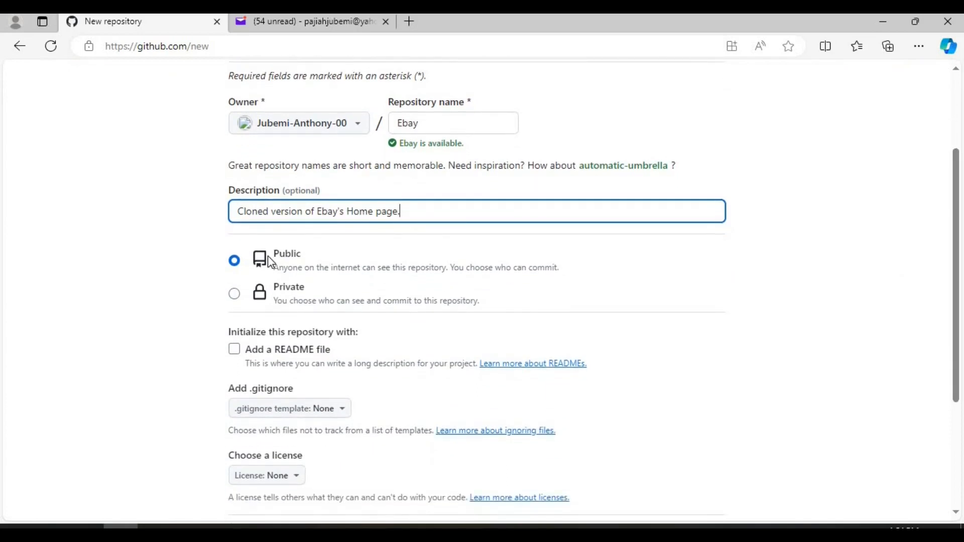
{"action": "left_click_drag", "start_coordinate": [955, 387], "coordinate": [952, 426]}
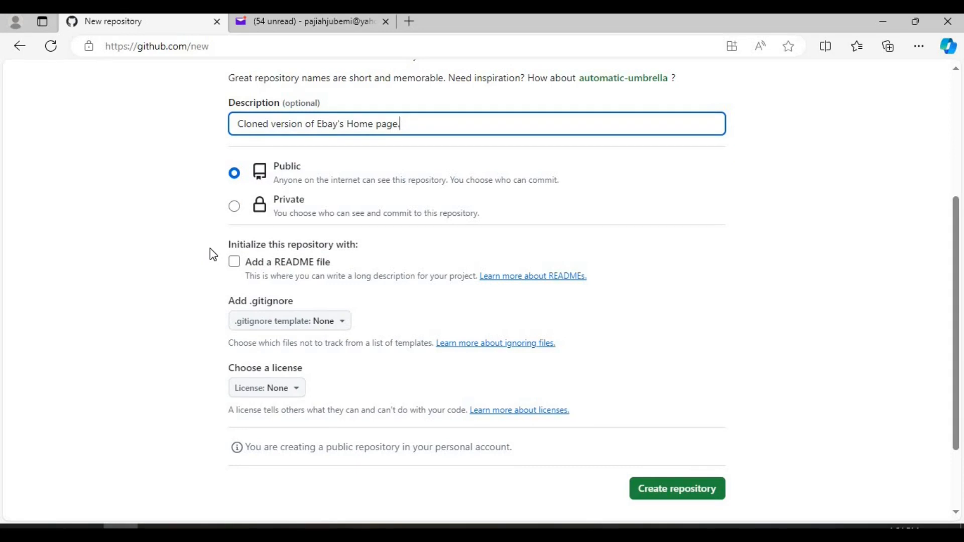
Step: Add a README file and create the public Ebay repository
{"action": "left_click", "coordinate": [236, 263]}
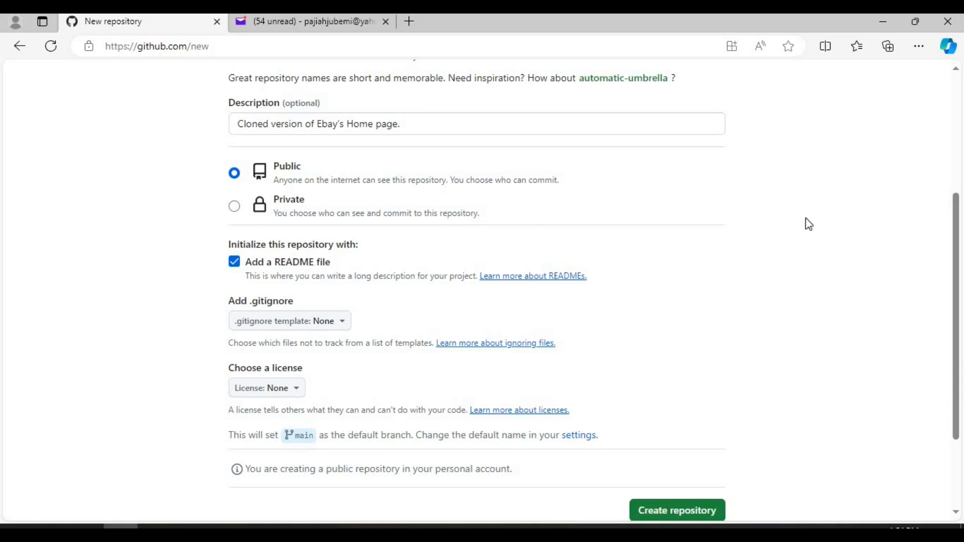
{"action": "left_click_drag", "start_coordinate": [956, 237], "coordinate": [956, 266]}
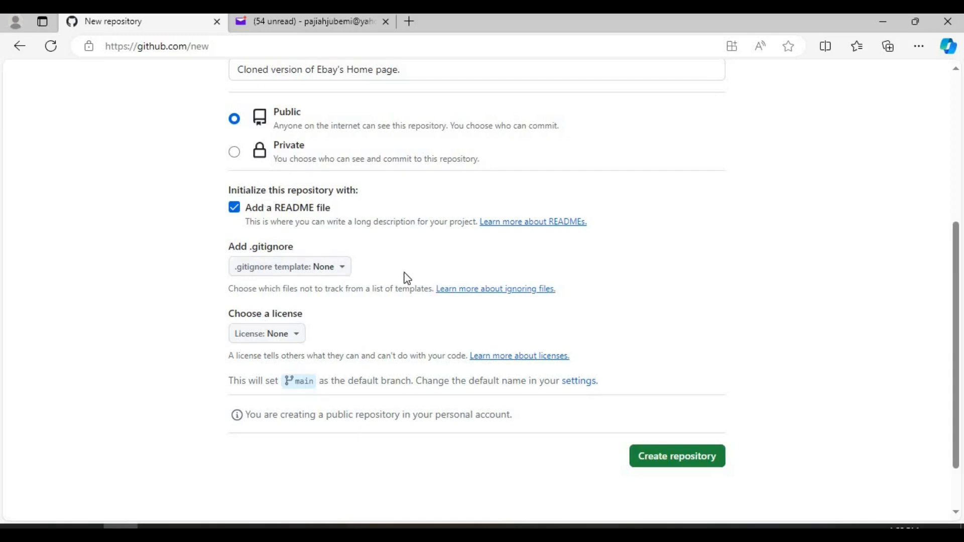
{"action": "left_click", "coordinate": [683, 455]}
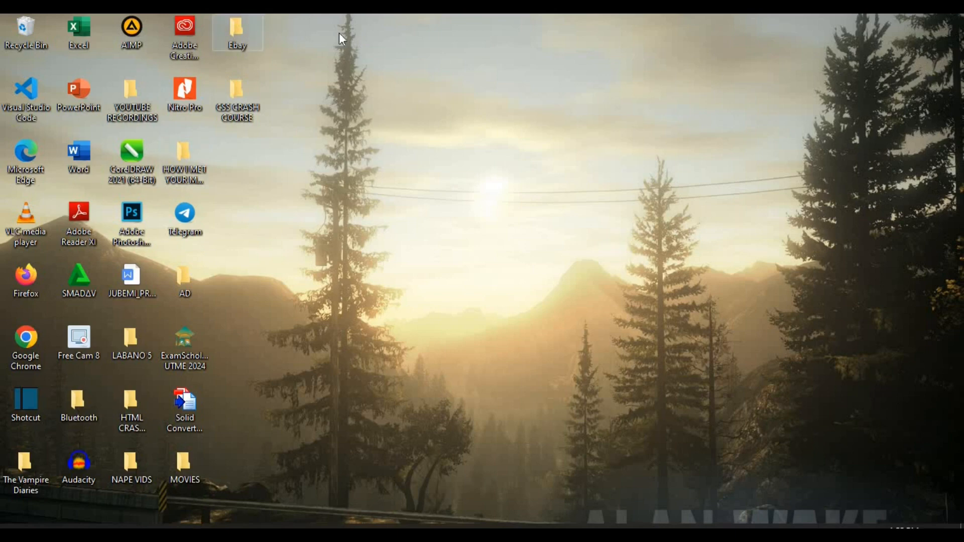
Step: Open home.html from the desktop Ebay folder in the browser
{"action": "double_click", "coordinate": [234, 35]}
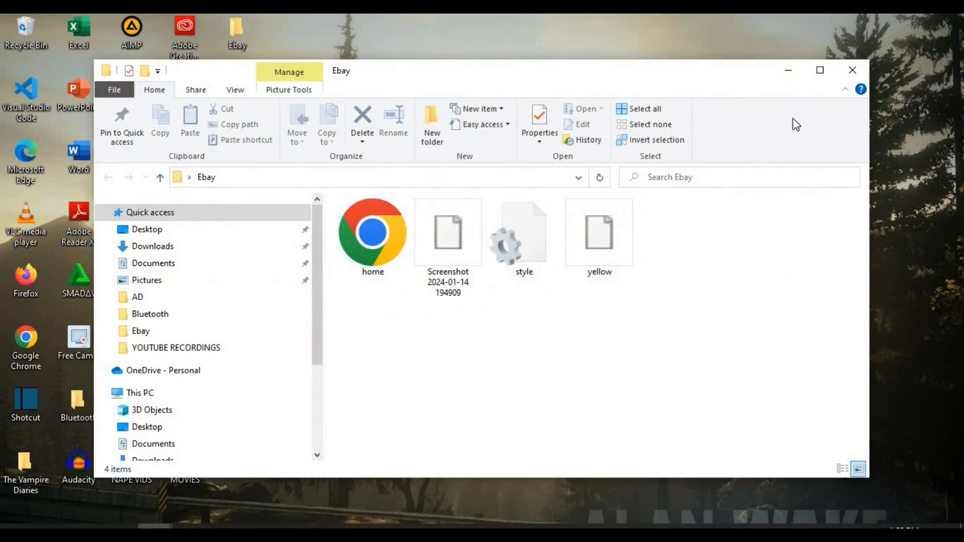
{"action": "left_click", "coordinate": [851, 70]}
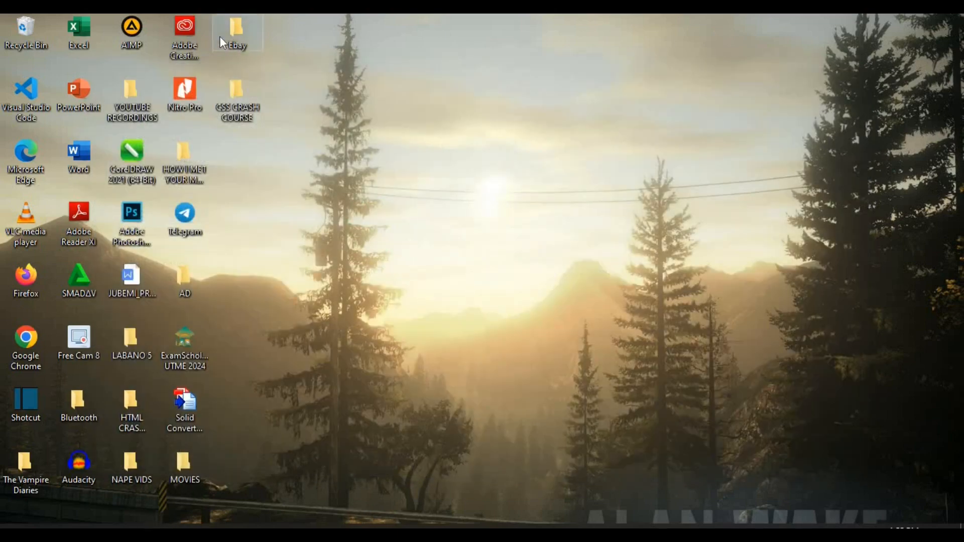
{"action": "left_click", "coordinate": [235, 33]}
{"action": "double_click", "coordinate": [234, 32]}
{"action": "left_click", "coordinate": [385, 239]}
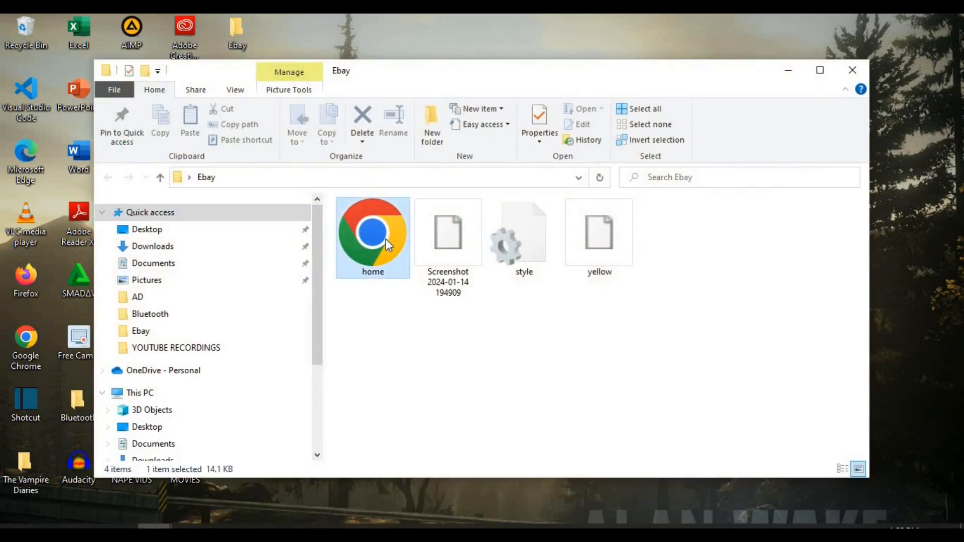
{"action": "double_click", "coordinate": [386, 239]}
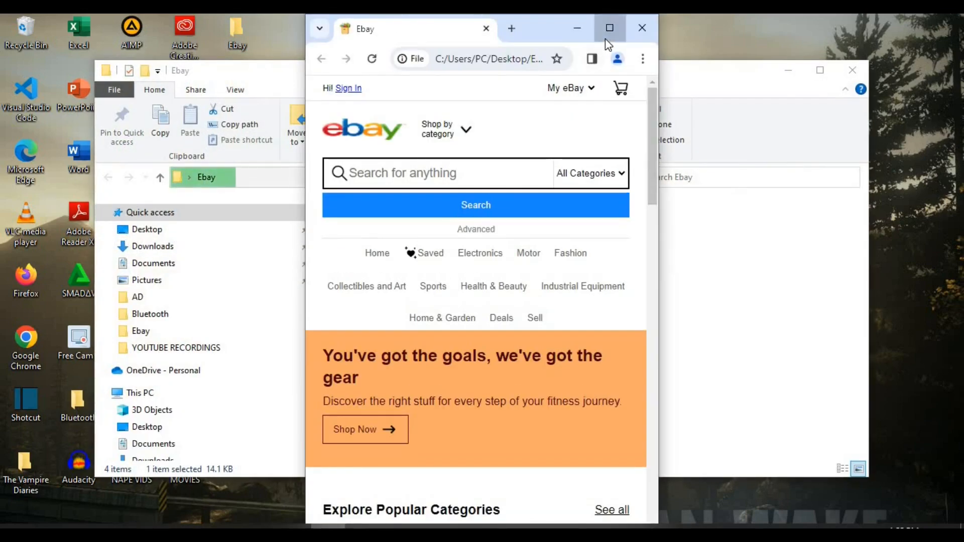
Step: Maximize the local eBay homepage preview, scroll through it, then minimize the browser
{"action": "left_click", "coordinate": [608, 29]}
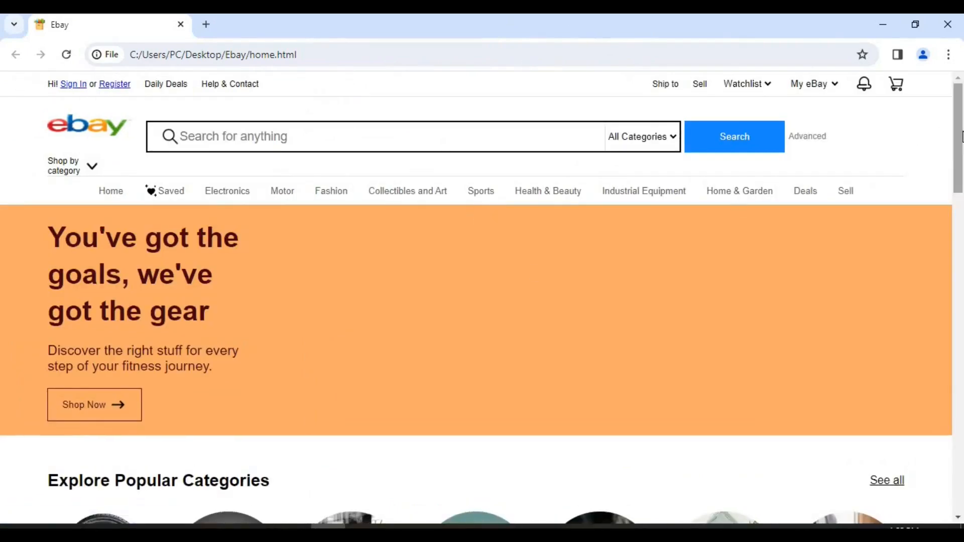
{"action": "left_click_drag", "start_coordinate": [961, 136], "coordinate": [949, 85]}
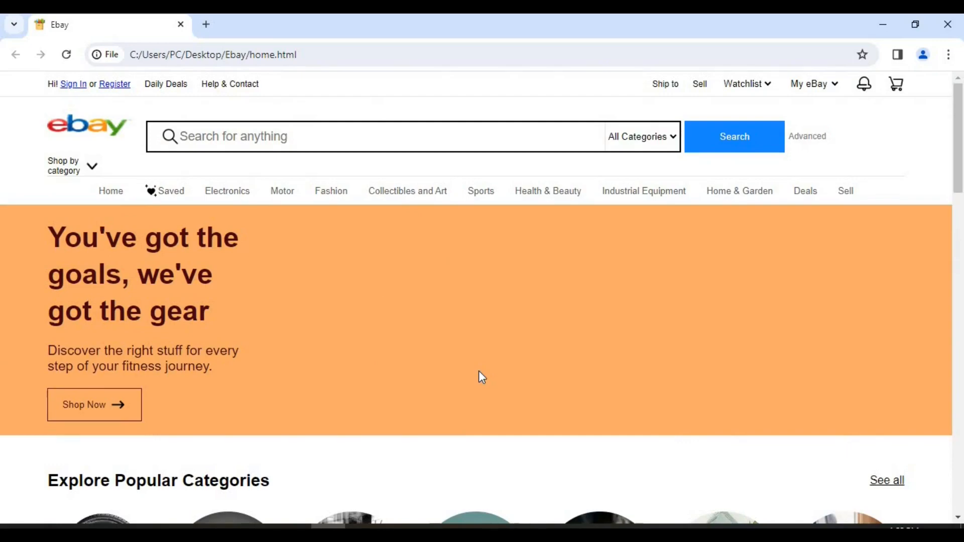
{"action": "scroll", "coordinate": [480, 374], "scroll_direction": "down", "scroll_amount": 13}
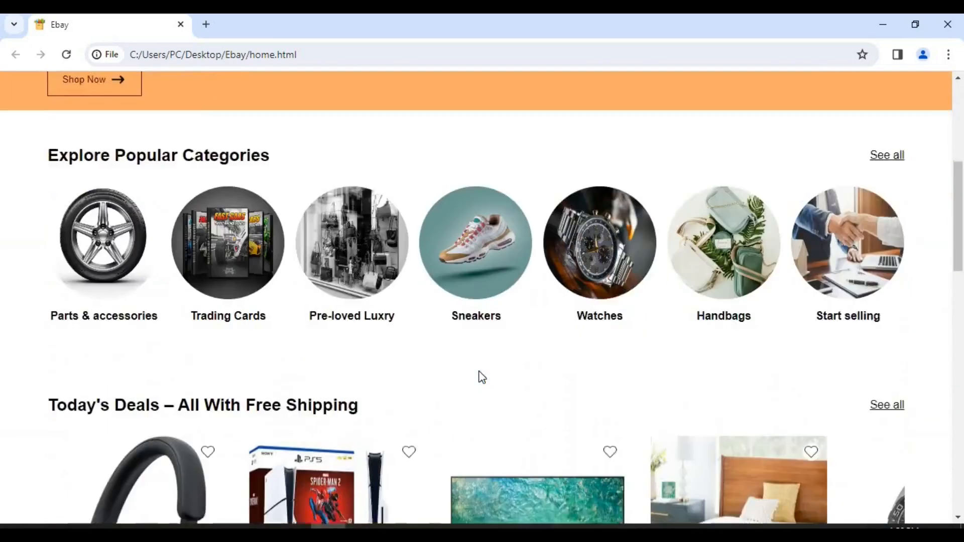
{"action": "scroll", "coordinate": [479, 372], "scroll_direction": "down", "scroll_amount": 6}
{"action": "scroll", "coordinate": [478, 372], "scroll_direction": "up", "scroll_amount": 5}
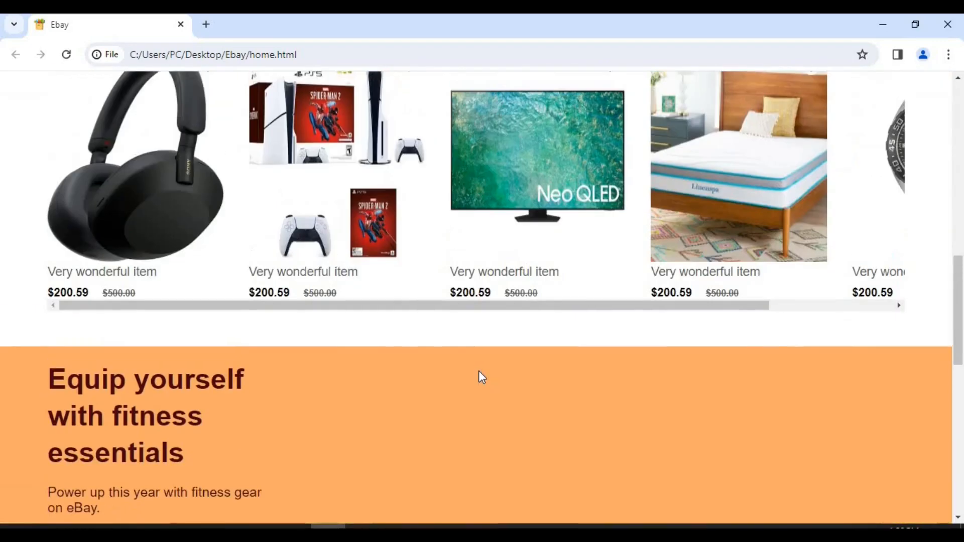
{"action": "left_click_drag", "start_coordinate": [544, 318], "coordinate": [353, 431]}
{"action": "scroll", "coordinate": [353, 431], "scroll_direction": "up", "scroll_amount": 14}
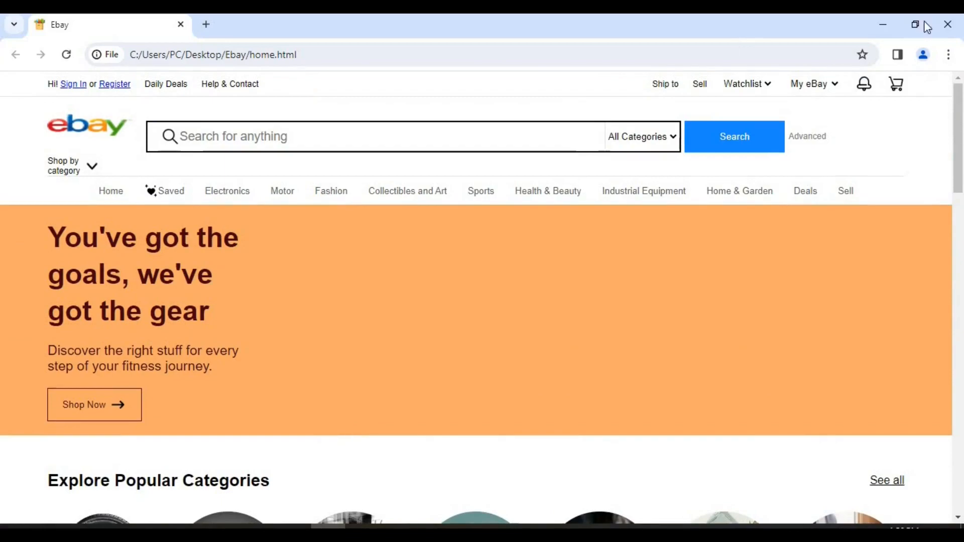
{"action": "left_click", "coordinate": [883, 24]}
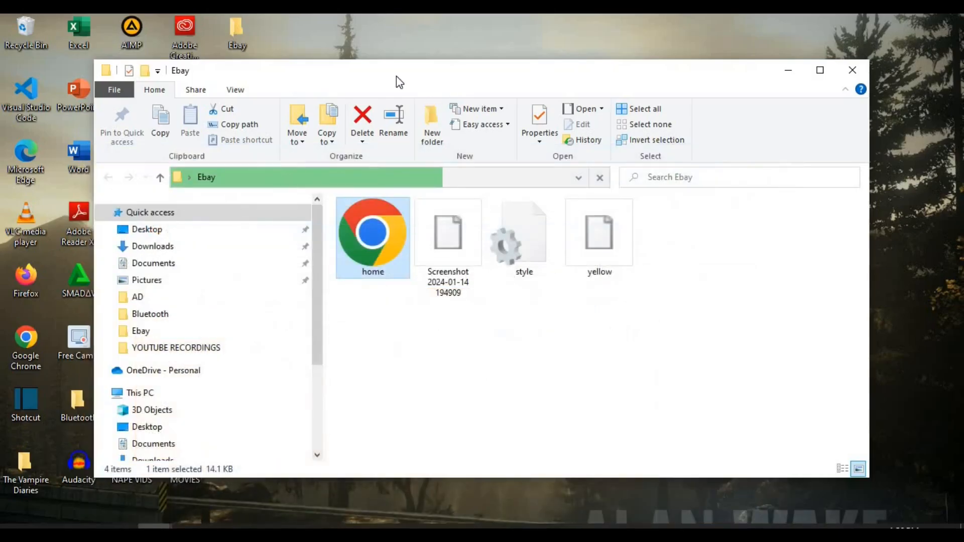
Step: Return to the Ebay repository in the browser and go to its Upload files page
{"action": "left_click", "coordinate": [788, 71]}
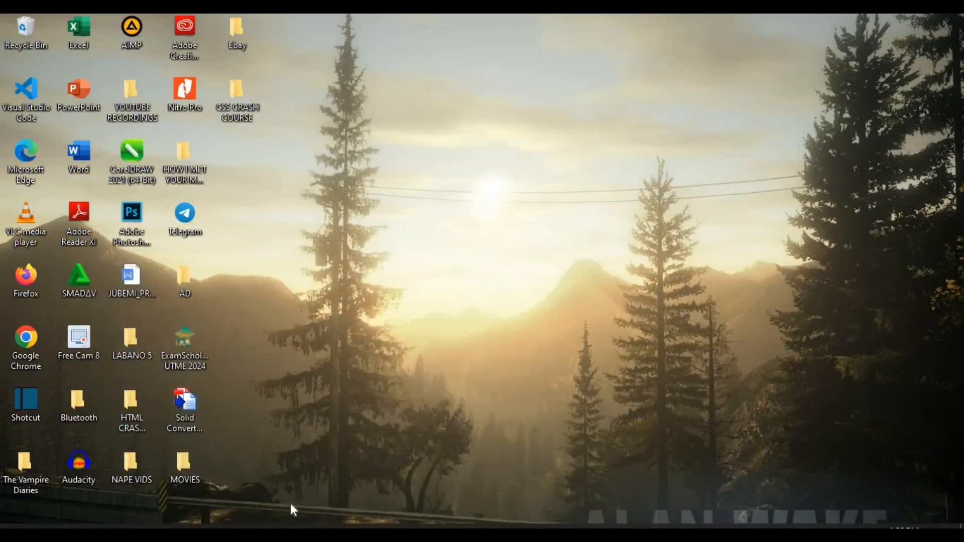
{"action": "left_click", "coordinate": [121, 526]}
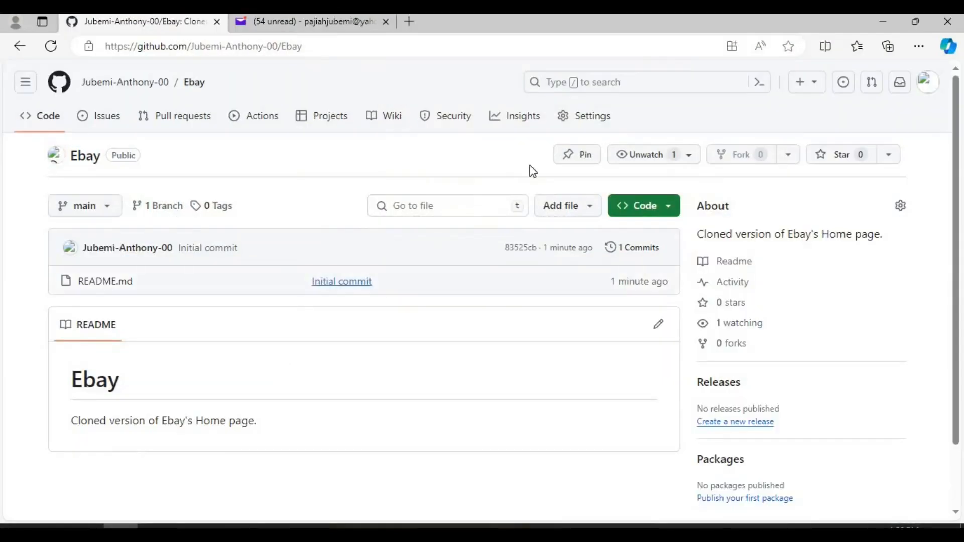
{"action": "left_click", "coordinate": [593, 219]}
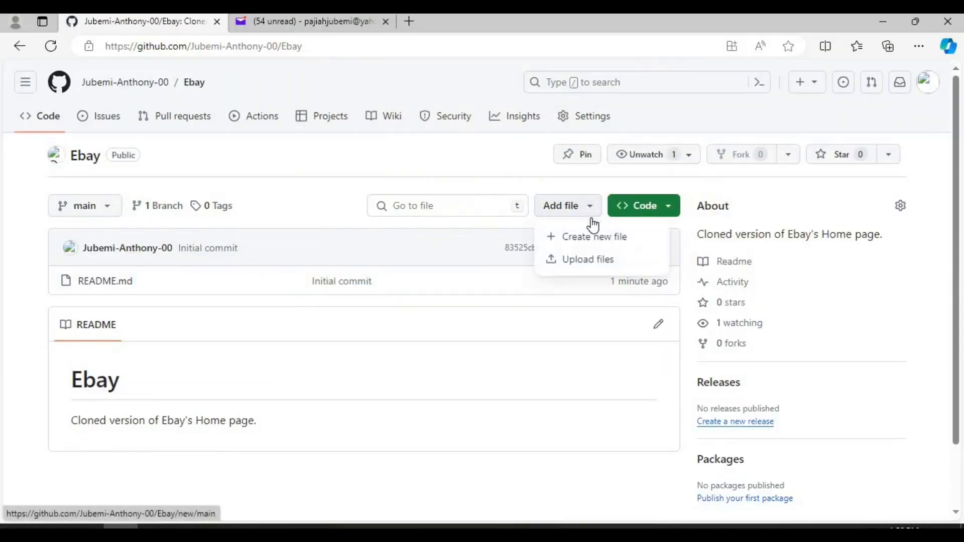
{"action": "left_click", "coordinate": [592, 260]}
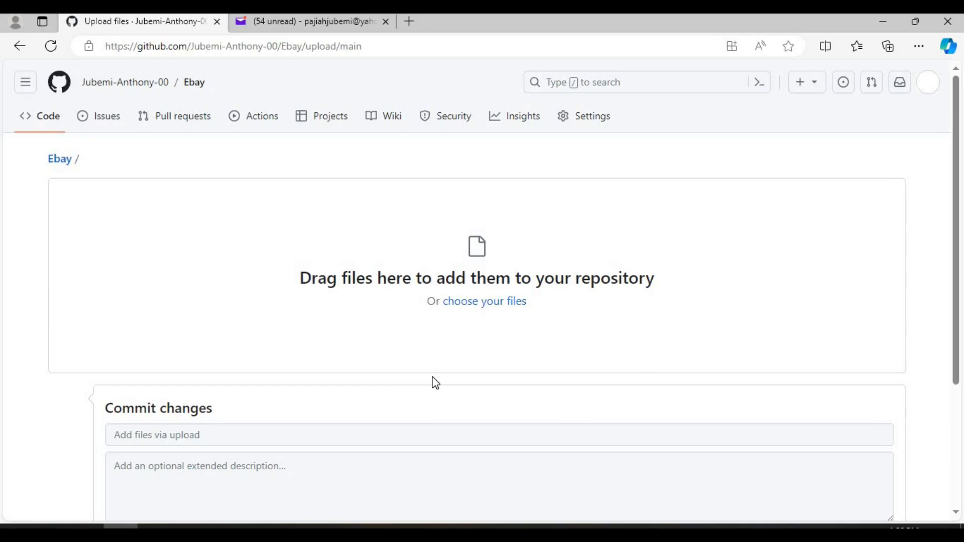
Step: Select home.html, the screenshot, style.css and yellow.png in the desktop Ebay folder, then cancel the picker
{"action": "left_click", "coordinate": [475, 308]}
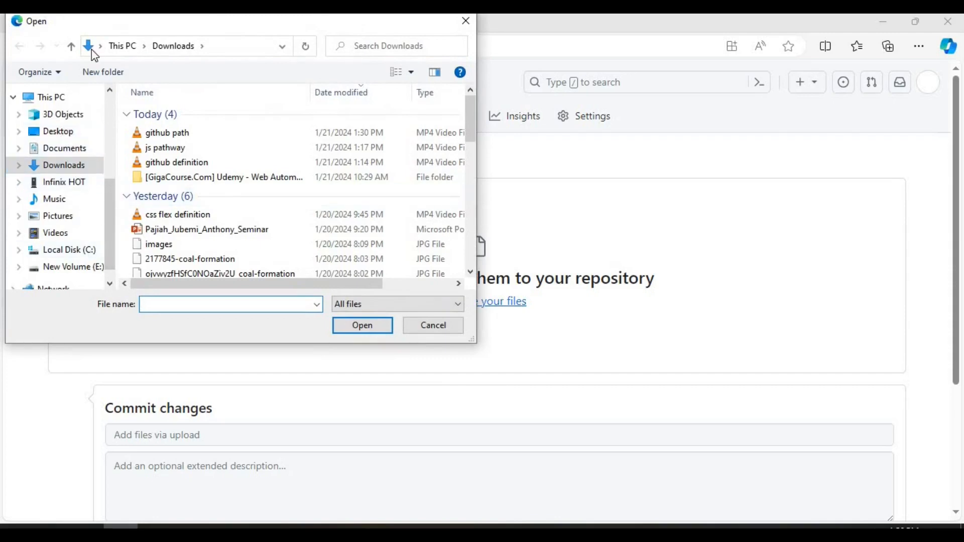
{"action": "left_click", "coordinate": [64, 132]}
{"action": "left_click", "coordinate": [180, 159]}
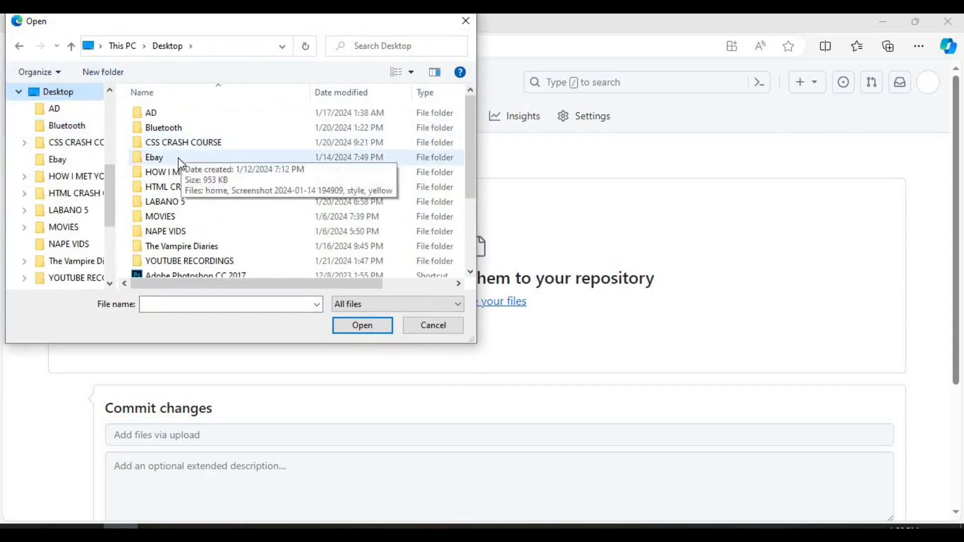
{"action": "double_click", "coordinate": [177, 158]}
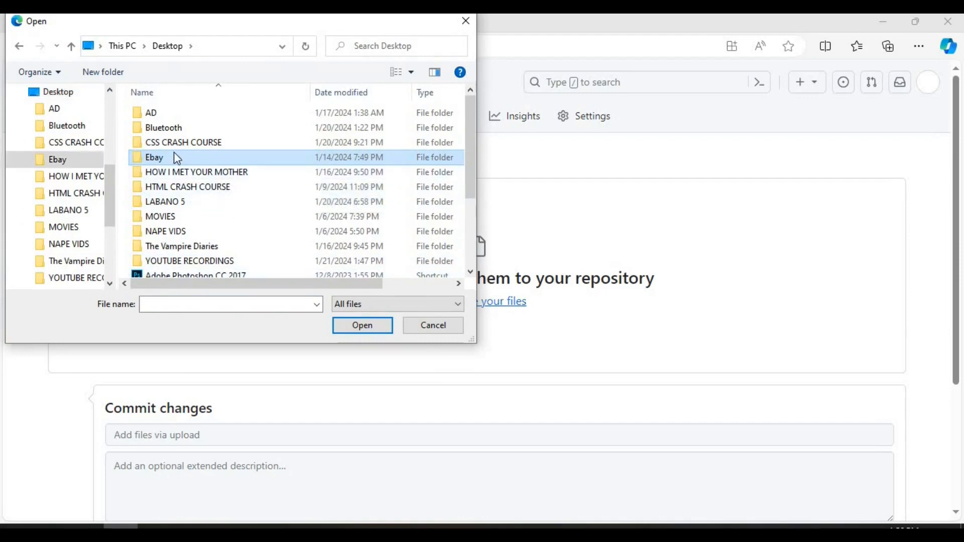
{"action": "left_click", "coordinate": [171, 145]}
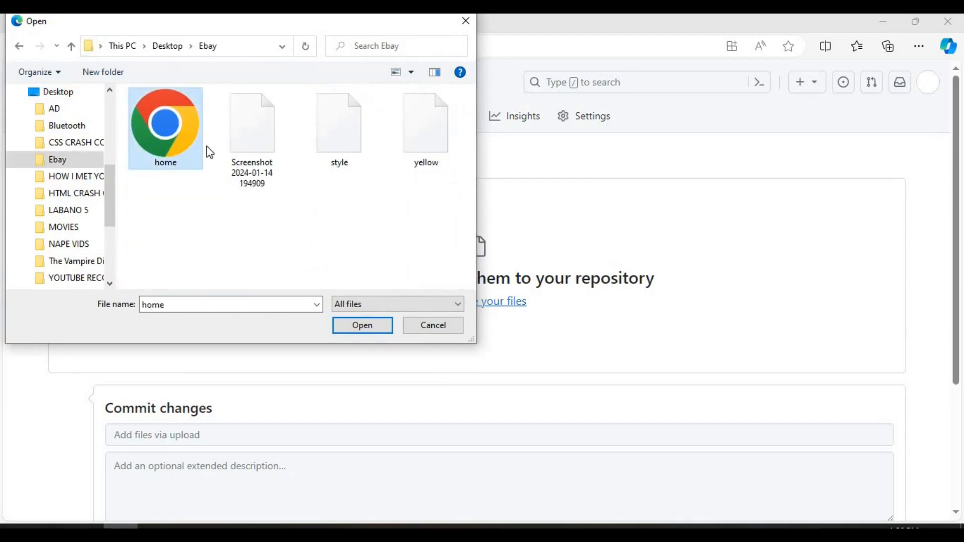
{"action": "left_click", "coordinate": [254, 149], "text": "ctrl"}
{"action": "left_click", "coordinate": [326, 147], "text": "ctrl"}
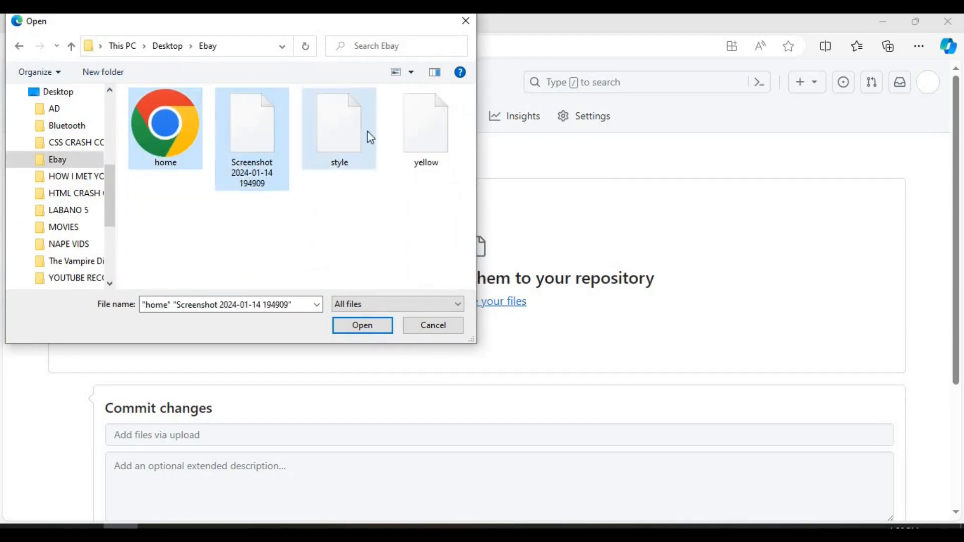
{"action": "left_click", "coordinate": [427, 132], "text": "ctrl"}
{"action": "left_click", "coordinate": [440, 324]}
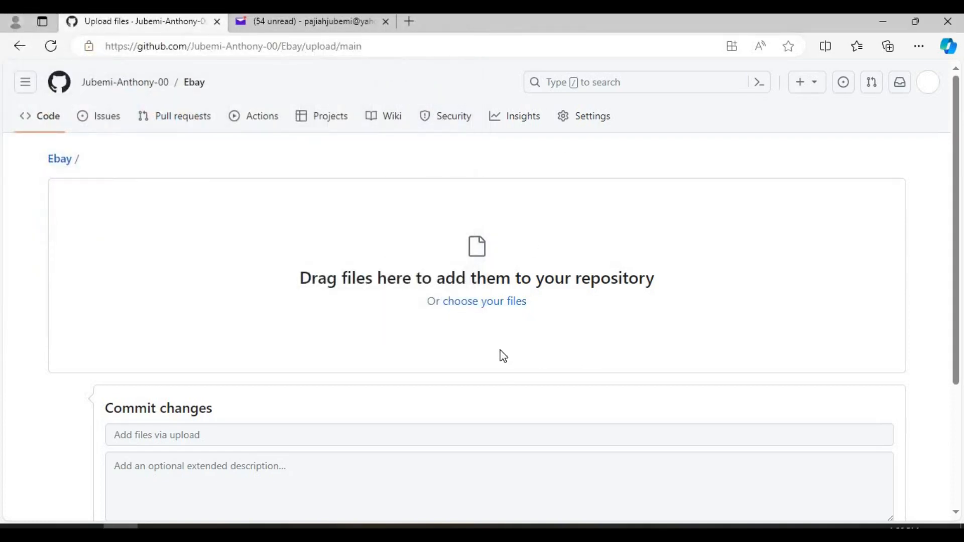
Step: Drag the desktop Ebay folder onto the upload drop zone and restore the browser to full screen
{"action": "key", "text": "super+Right"}
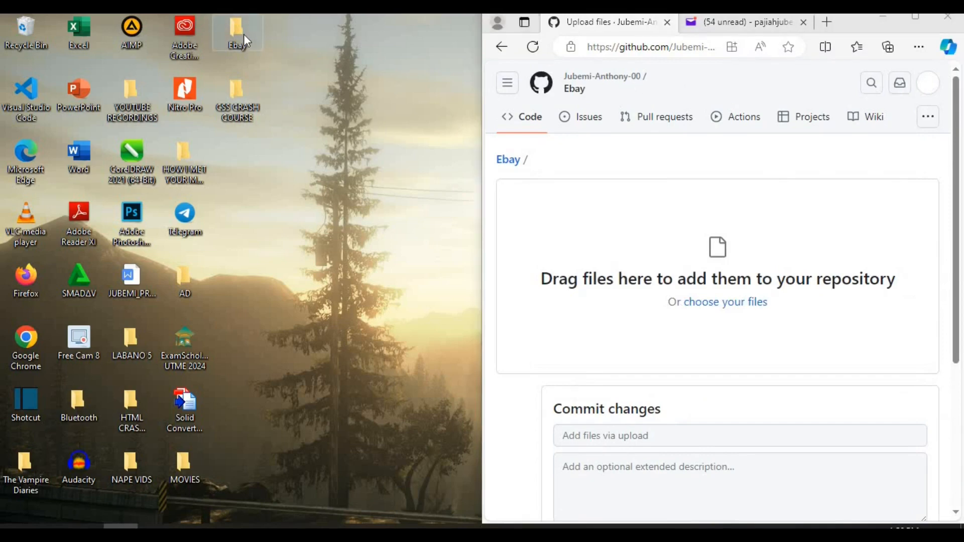
{"action": "left_click_drag", "start_coordinate": [236, 35], "coordinate": [692, 275]}
{"action": "left_click", "coordinate": [914, 19]}
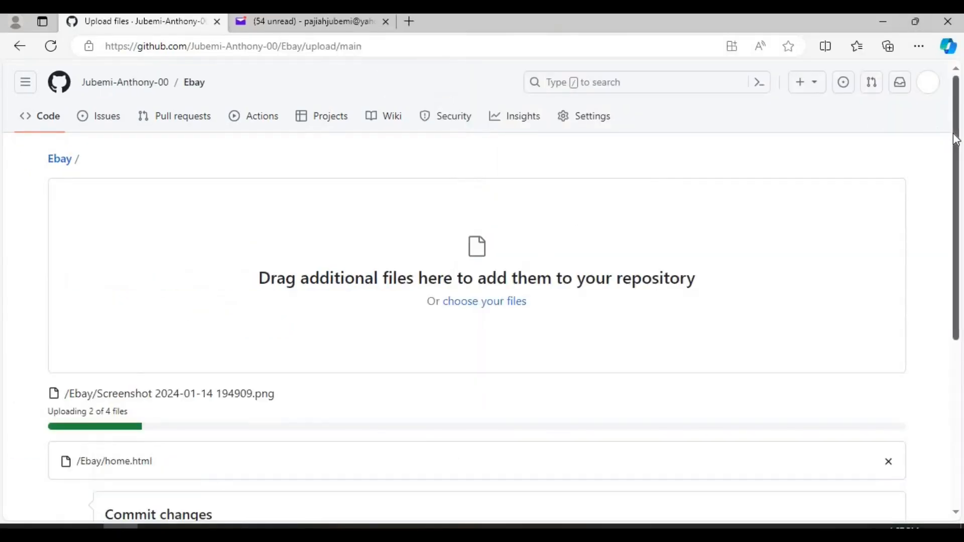
{"action": "left_click_drag", "start_coordinate": [956, 161], "coordinate": [962, 283]}
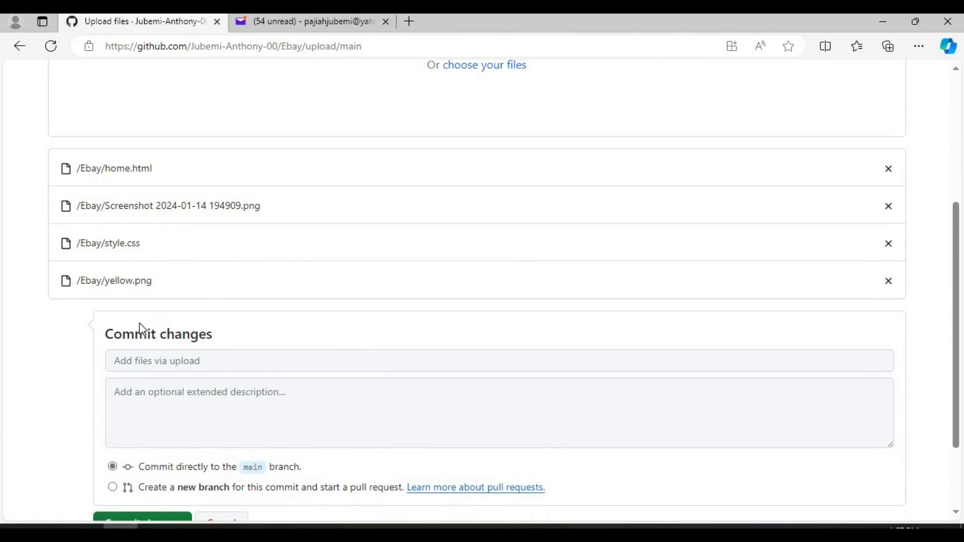
Step: Enter the commit message 'First upload of homepage files.' and commit directly to main
{"action": "left_click", "coordinate": [190, 358]}
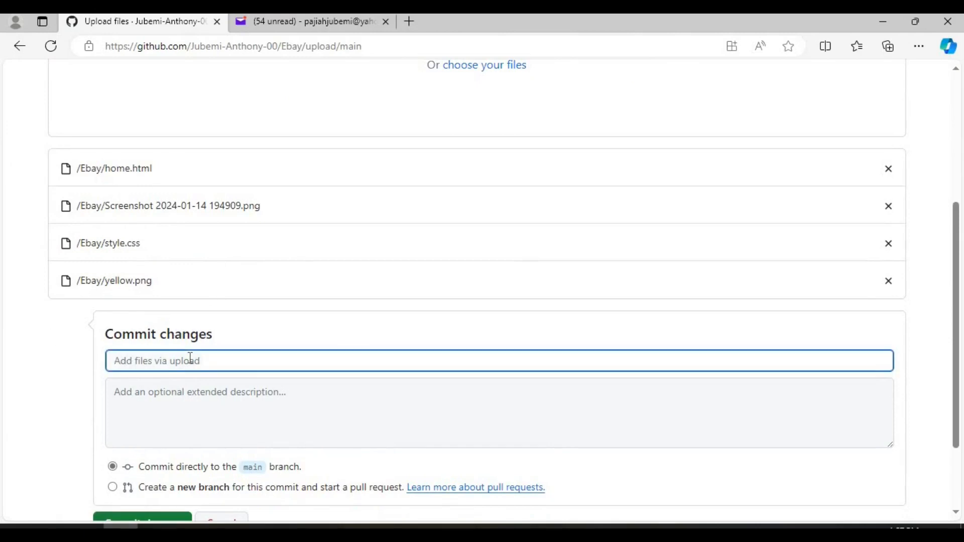
{"action": "type", "text": "First upl"}
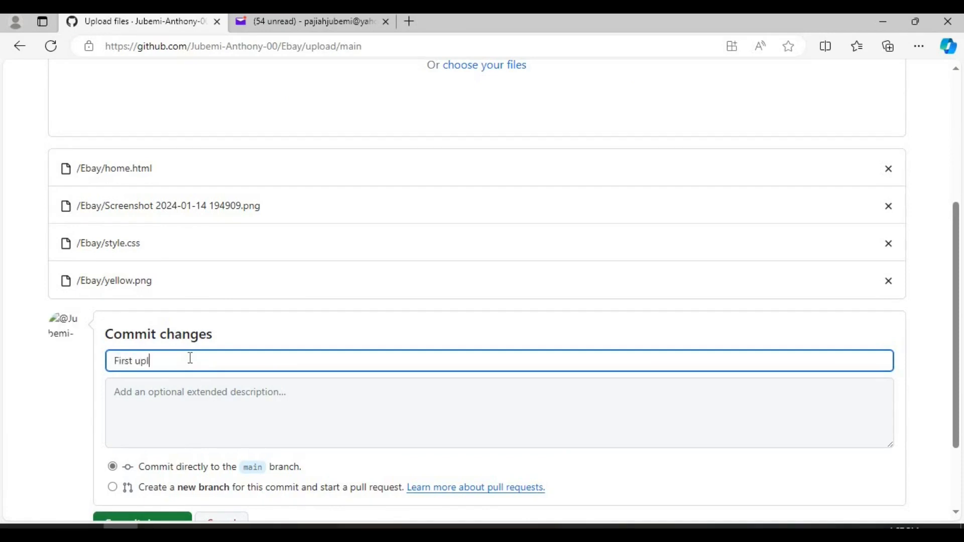
{"action": "type", "text": "oad of homepage files."}
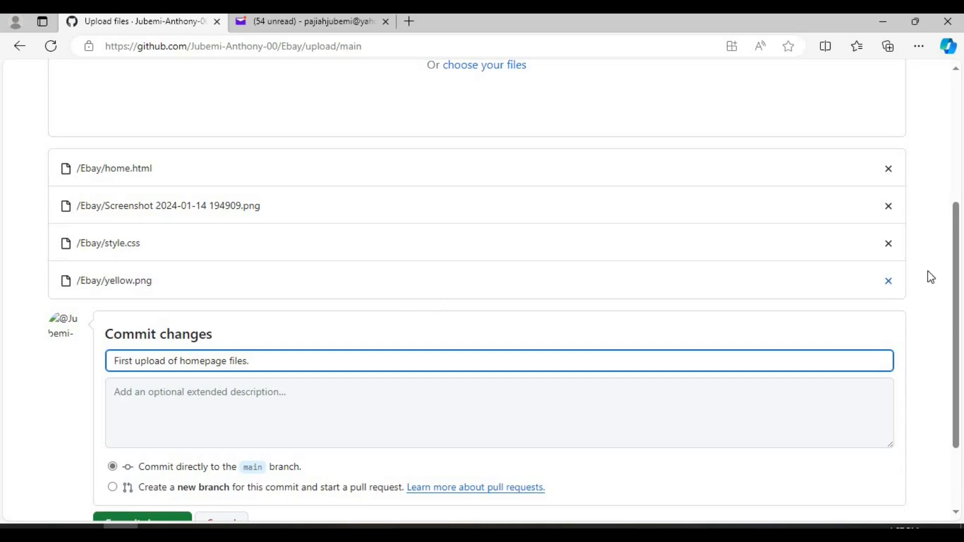
{"action": "left_click_drag", "start_coordinate": [956, 293], "coordinate": [951, 344]}
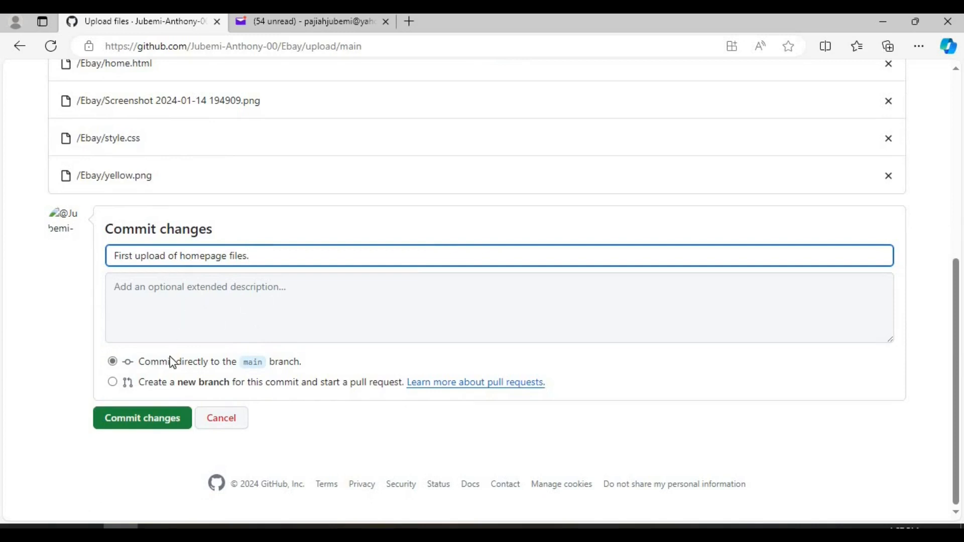
{"action": "left_click", "coordinate": [163, 427]}
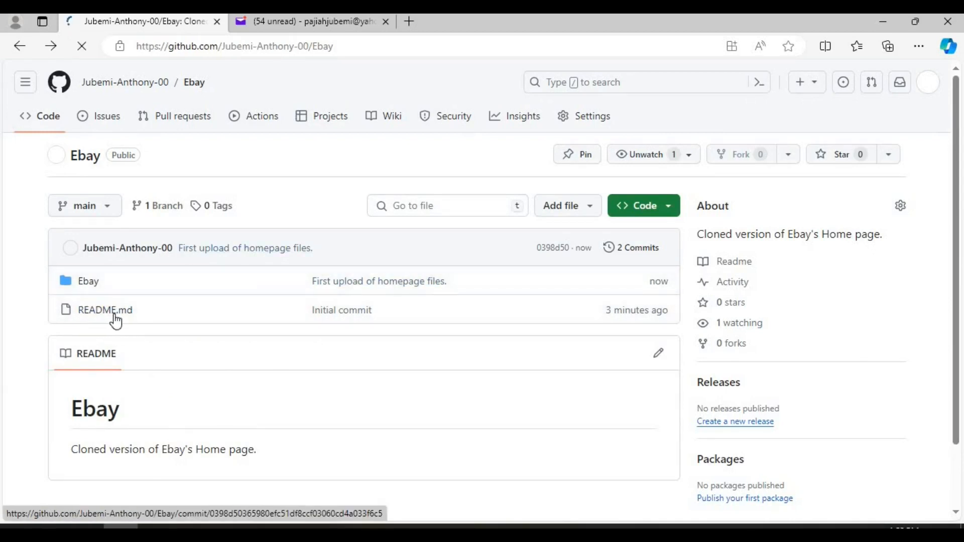
Step: Open the Ebay folder and view the code of home.html
{"action": "left_click", "coordinate": [88, 287]}
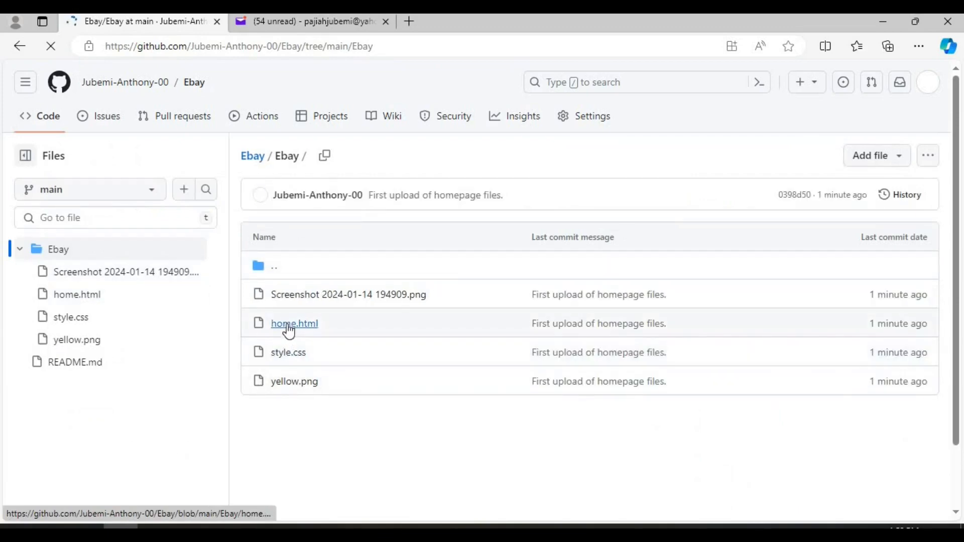
{"action": "left_click", "coordinate": [289, 328]}
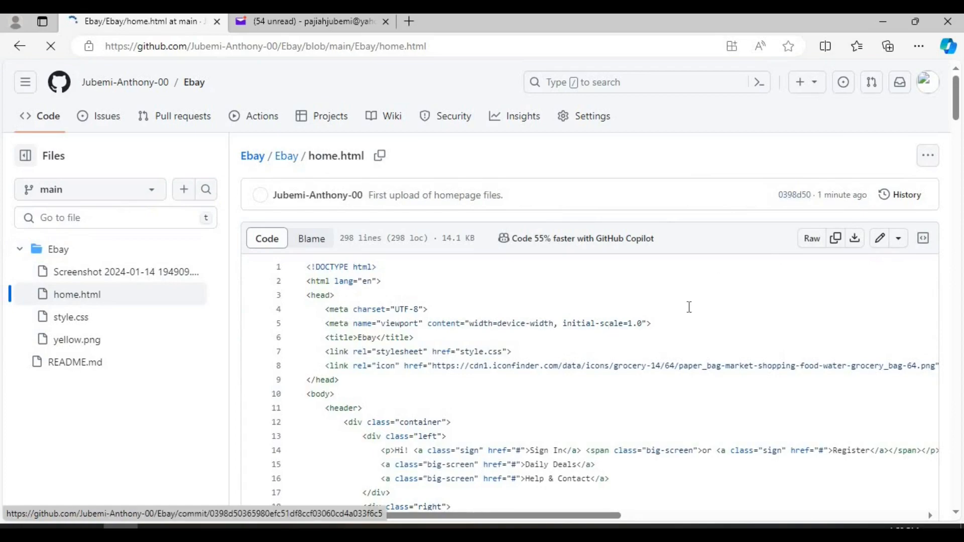
{"action": "mouse_move", "coordinate": [957, 100]}
{"action": "left_mouse_down"}
{"action": "mouse_move", "coordinate": [955, 244]}
{"action": "mouse_move", "coordinate": [948, 131]}
{"action": "mouse_move", "coordinate": [929, 95]}
{"action": "left_mouse_up"}
Step: Open home.html in the editor, delete a trailing space after the title, then leave without committing
{"action": "left_click", "coordinate": [879, 242]}
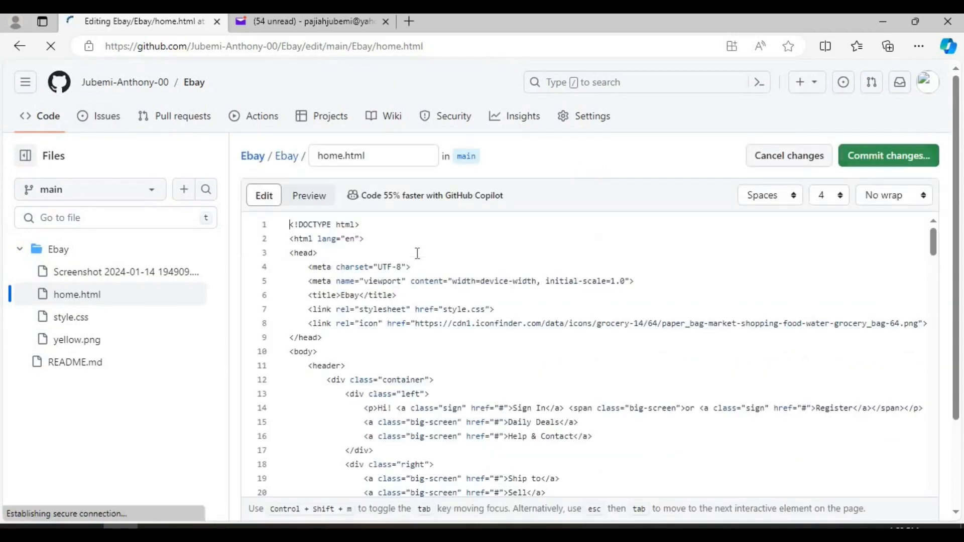
{"action": "left_click", "coordinate": [434, 295]}
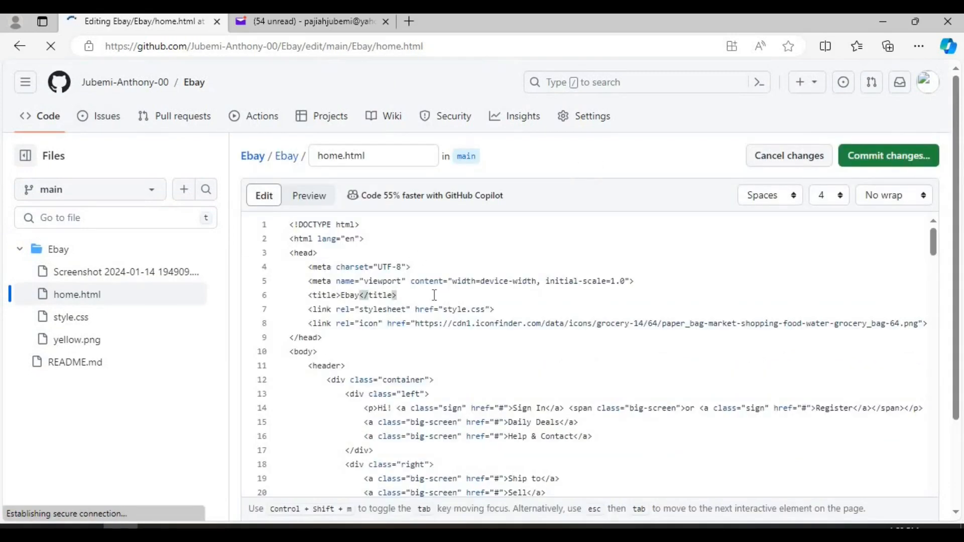
{"action": "key", "text": "BackSpace"}
{"action": "key", "text": "BackSpace"}
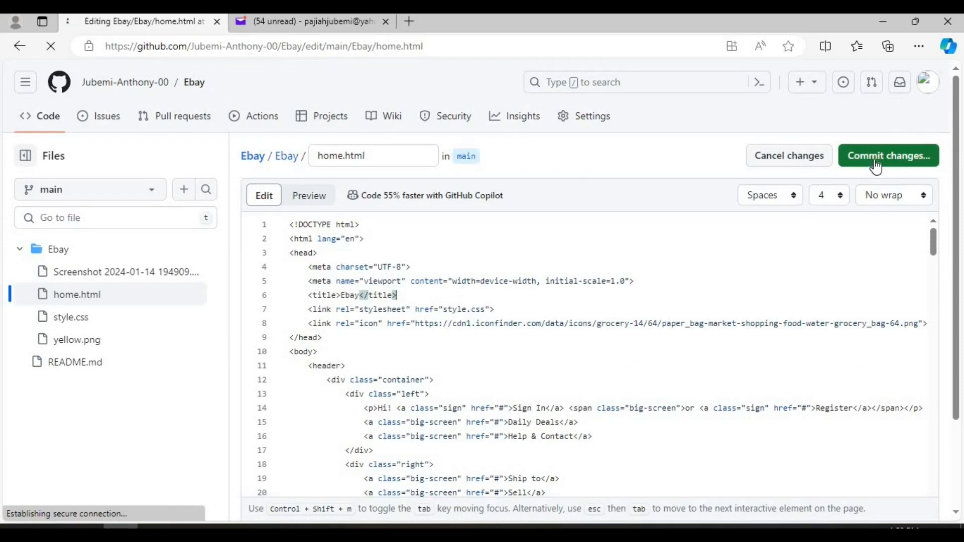
{"action": "left_click", "coordinate": [15, 49]}
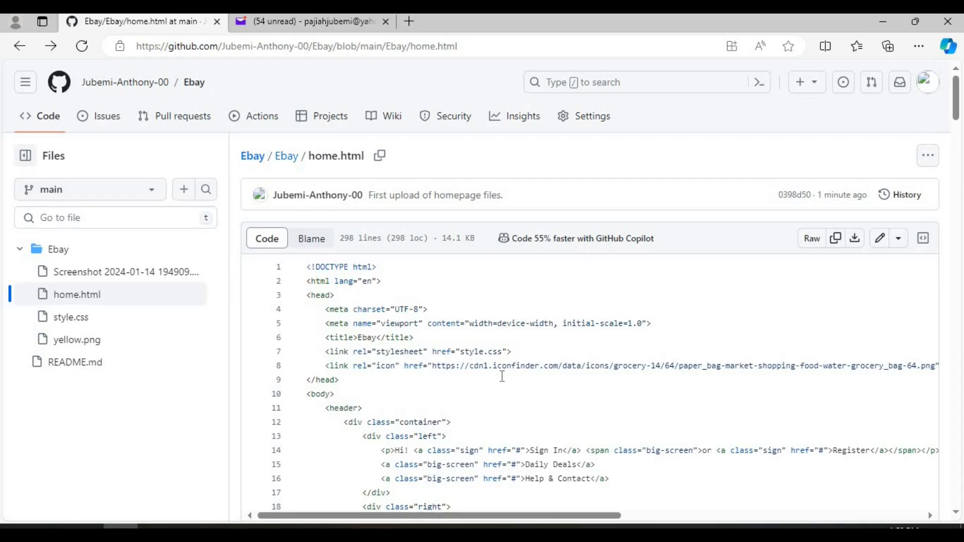
Step: Go back to the Ebay repository root, then open and dismiss the Code clone dropdown
{"action": "left_click", "coordinate": [544, 351]}
{"action": "left_click", "coordinate": [19, 45]}
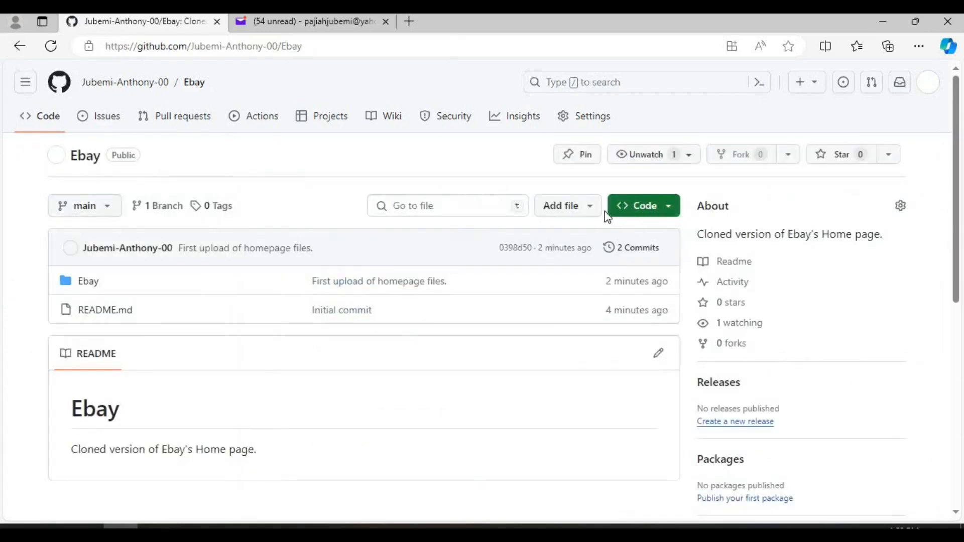
{"action": "left_click", "coordinate": [668, 207]}
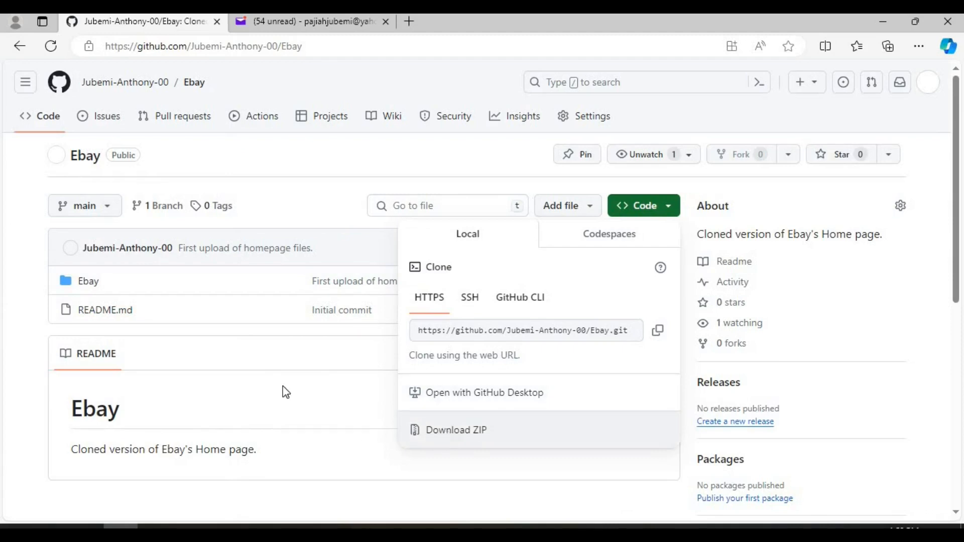
{"action": "left_click", "coordinate": [28, 326]}
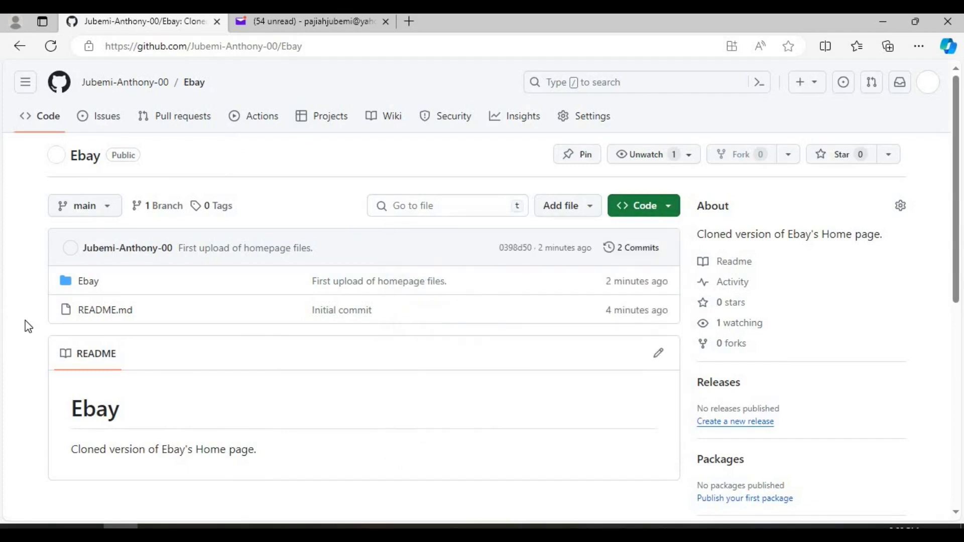